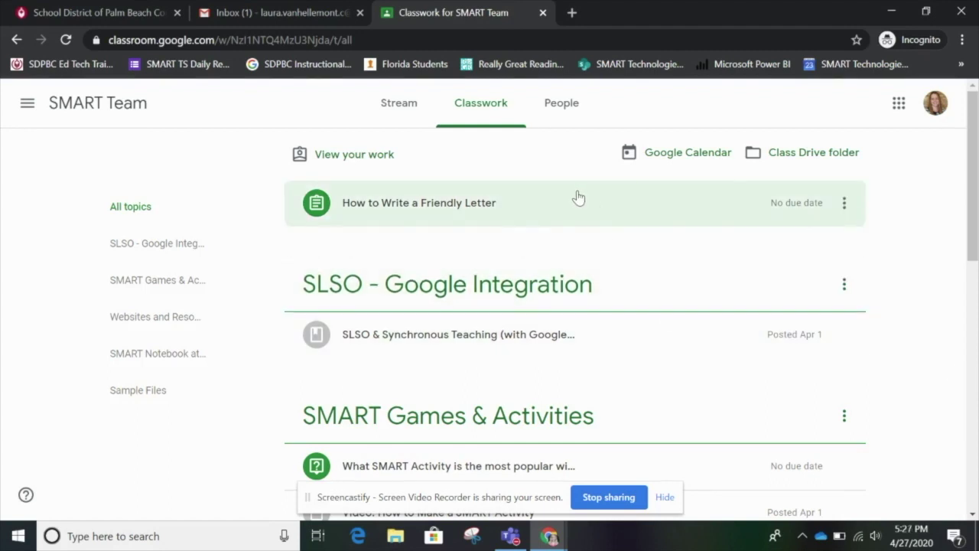
Step: Expand the How to Write a Friendly Letter assignment and open its full details page
{"action": "left_click", "coordinate": [579, 199]}
{"action": "left_click", "coordinate": [578, 199]}
{"action": "left_click", "coordinate": [579, 198]}
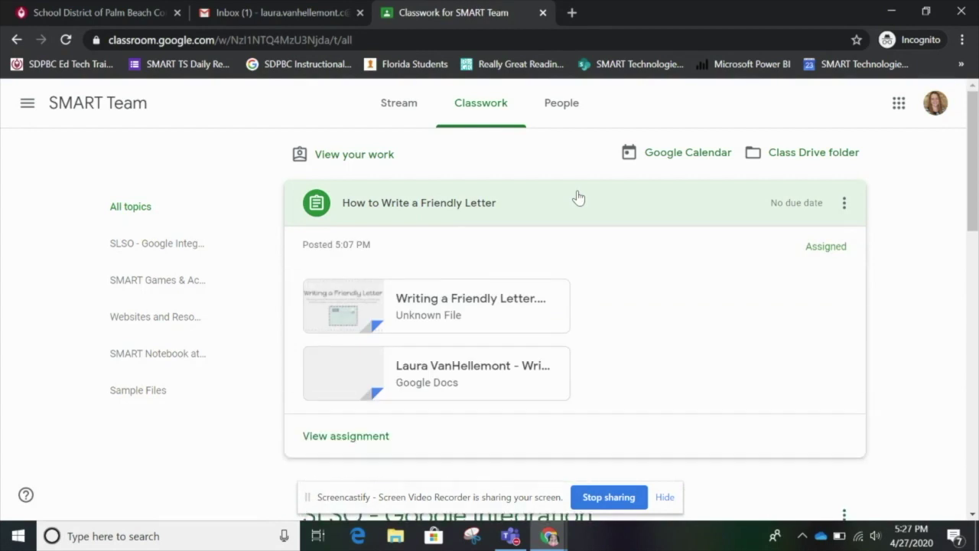
{"action": "left_click", "coordinate": [372, 432]}
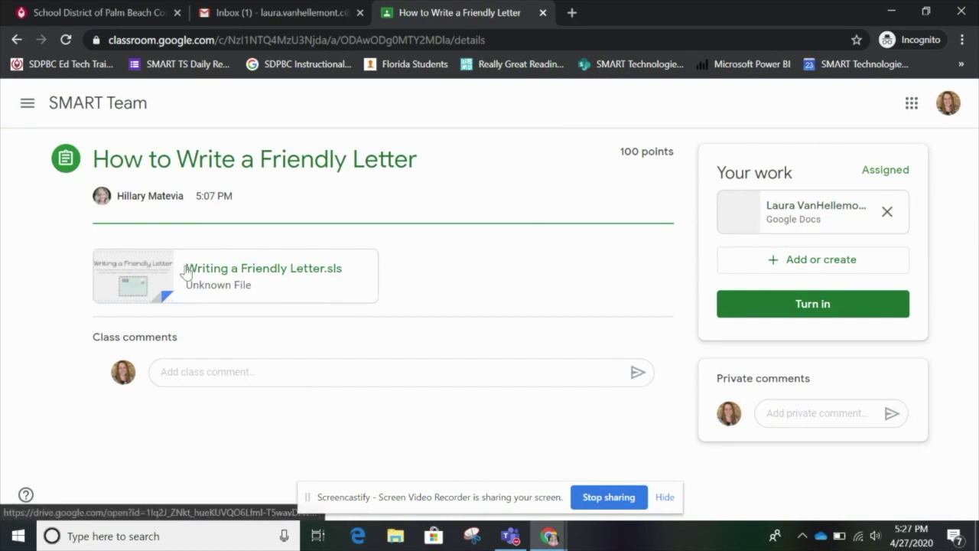
Step: Open Writing a Friendly Letter.sls in SMART Learning Suite and sign in as a student with Google
{"action": "left_click", "coordinate": [195, 291]}
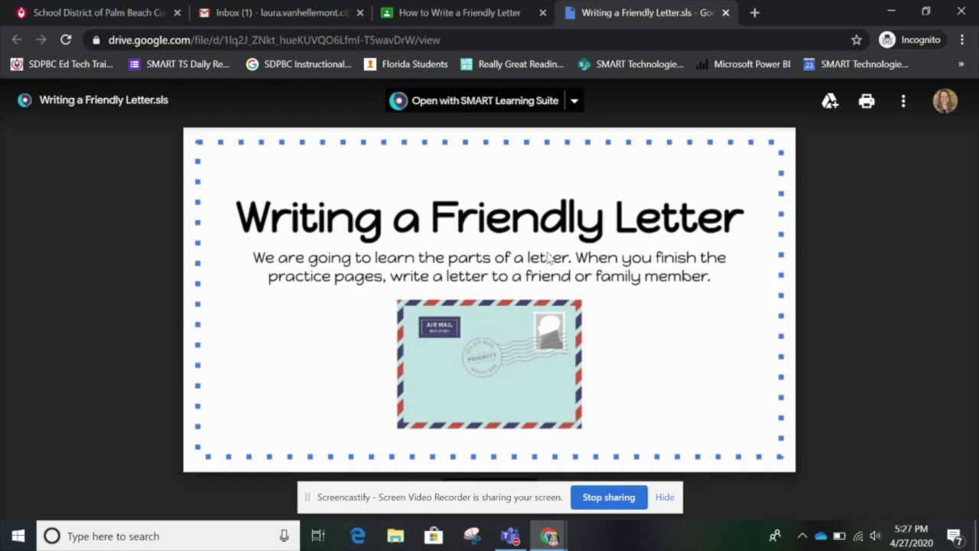
{"action": "left_click", "coordinate": [519, 105]}
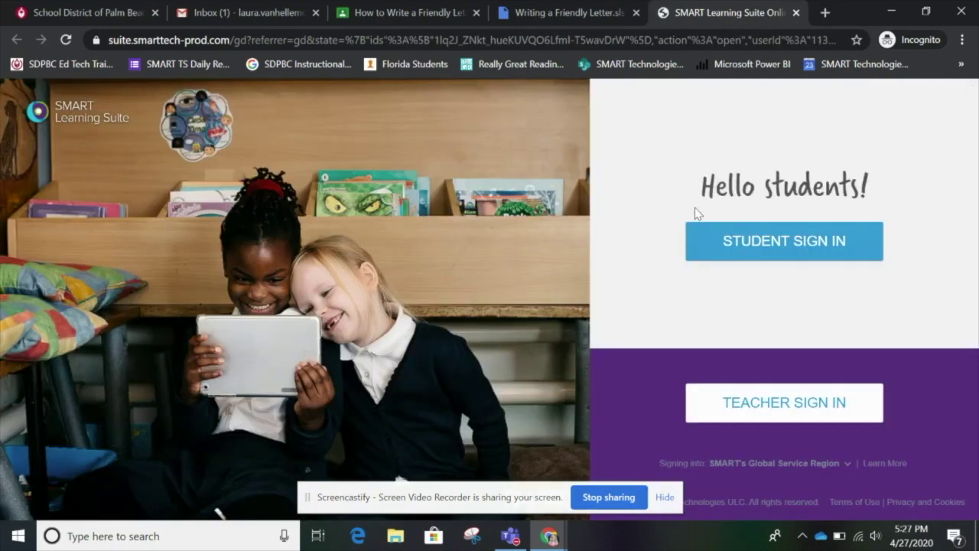
{"action": "left_click", "coordinate": [726, 241]}
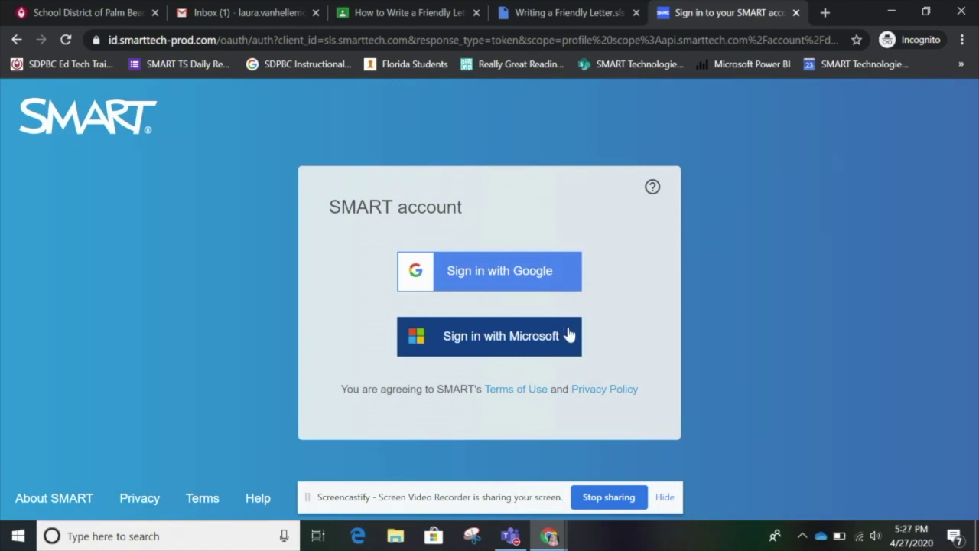
{"action": "left_click", "coordinate": [545, 282]}
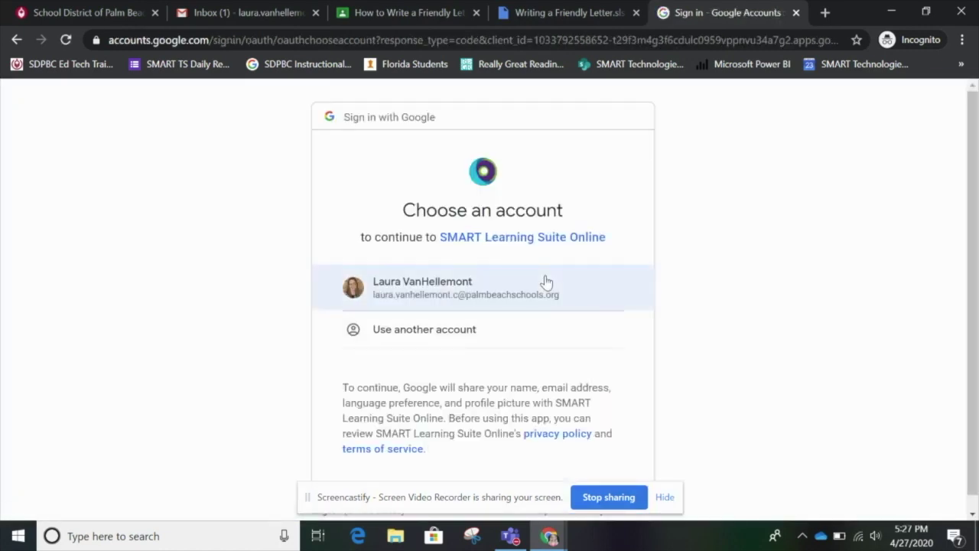
{"action": "left_click", "coordinate": [547, 281]}
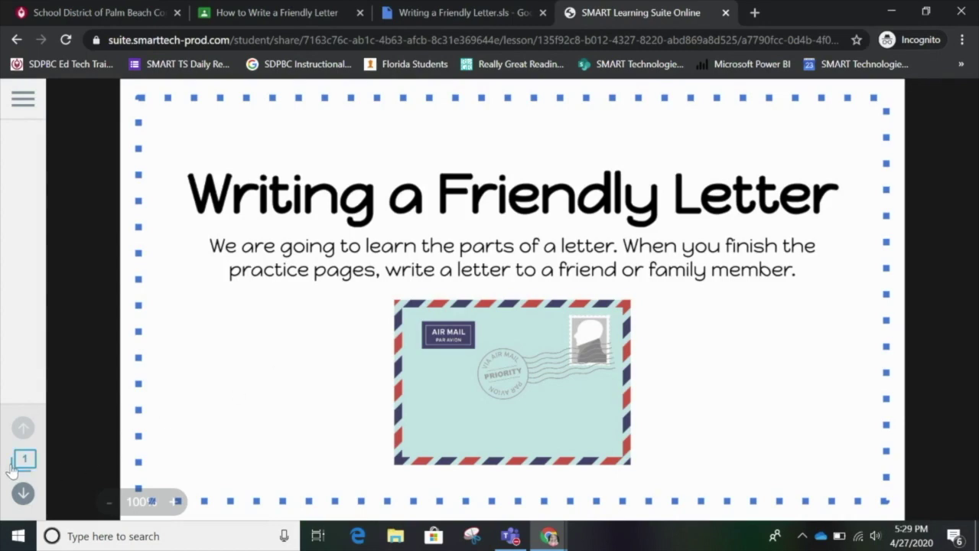
Step: Advance to slide 2 and briefly play, then pause, the letter-parts song video
{"action": "left_click", "coordinate": [34, 490]}
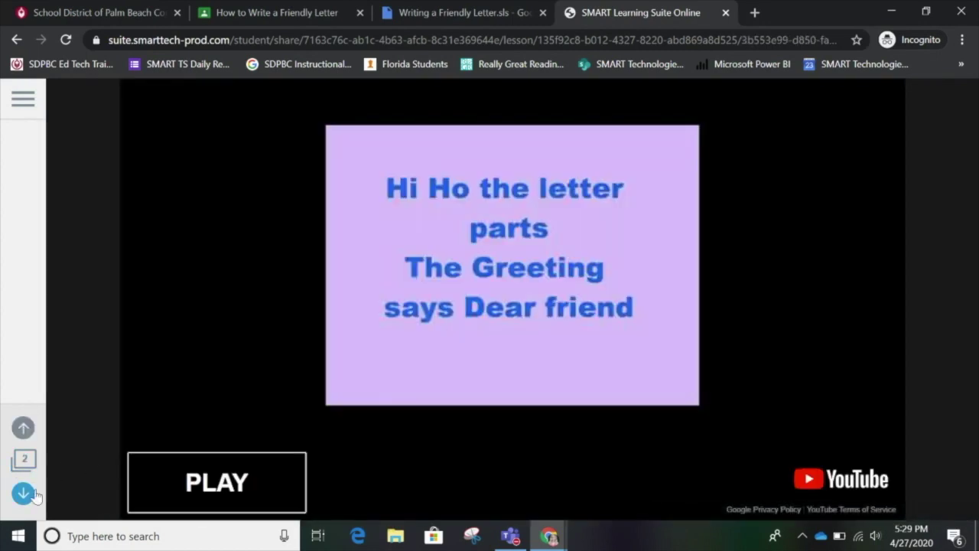
{"action": "left_click", "coordinate": [165, 467]}
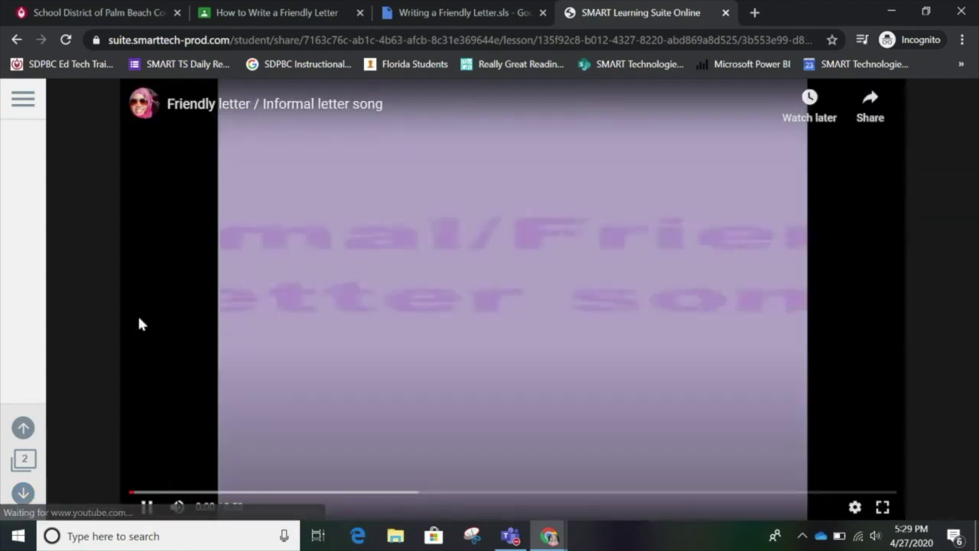
{"action": "left_click", "coordinate": [145, 507]}
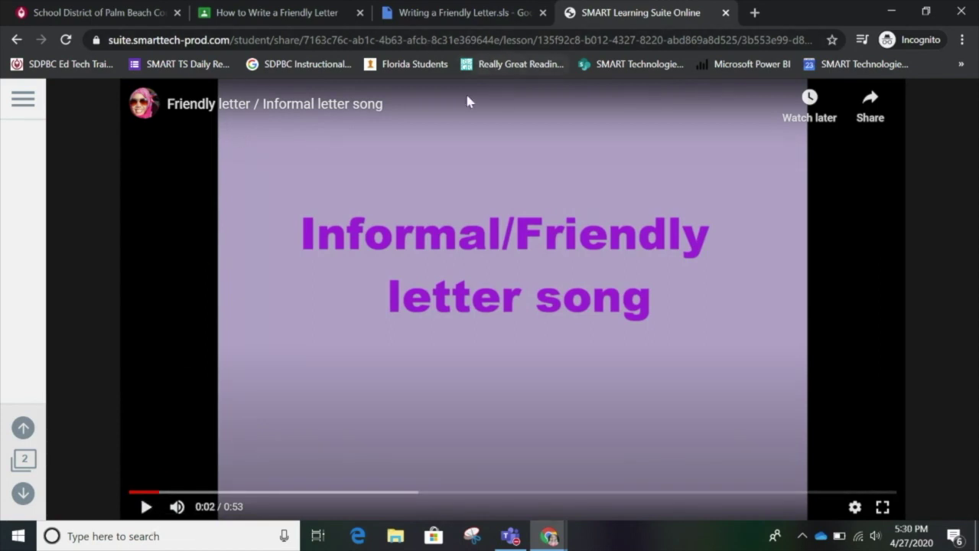
Step: Jump to slide 3, the Put the parts of a letter in order activity
{"action": "left_click", "coordinate": [23, 460]}
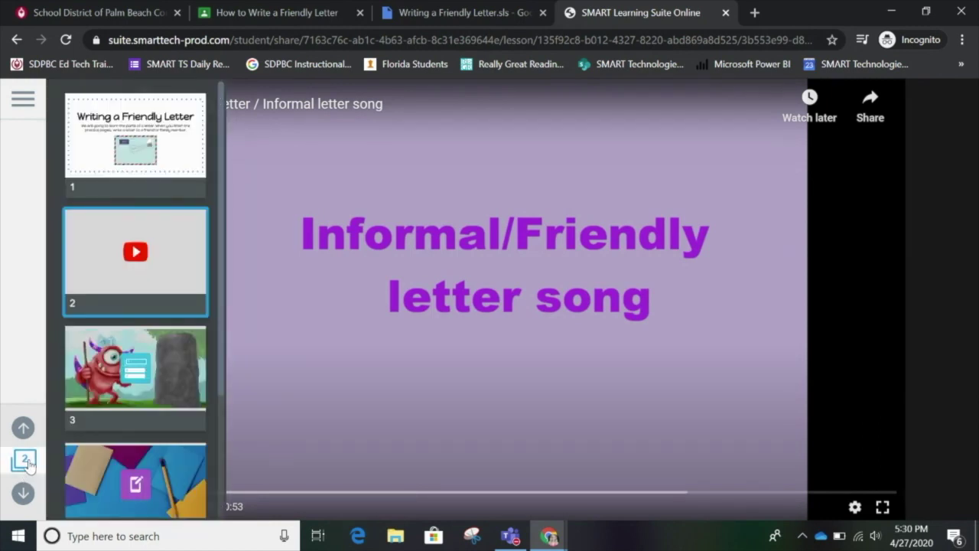
{"action": "scroll", "coordinate": [92, 397], "scroll_direction": "down", "scroll_amount": 3}
{"action": "scroll", "coordinate": [92, 397], "scroll_direction": "up", "scroll_amount": 3}
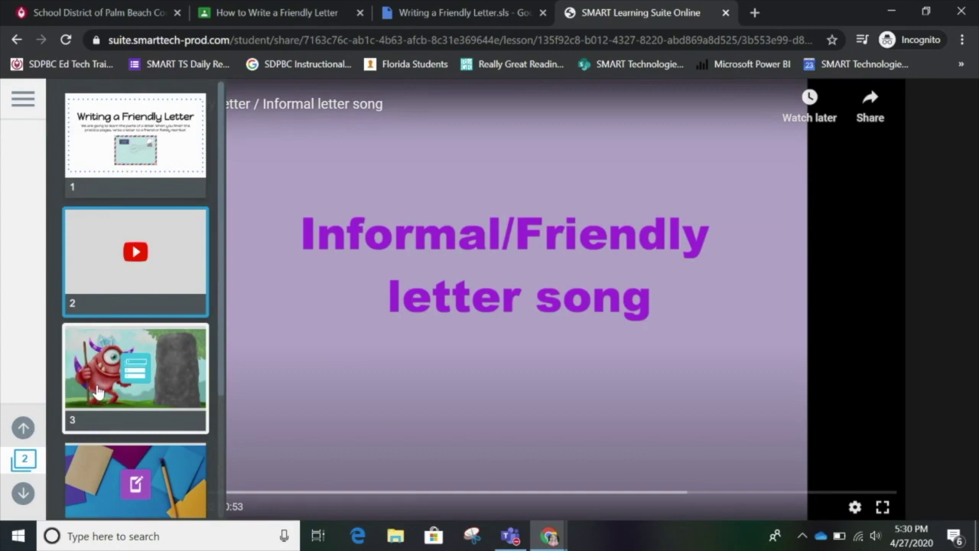
{"action": "left_click", "coordinate": [98, 390]}
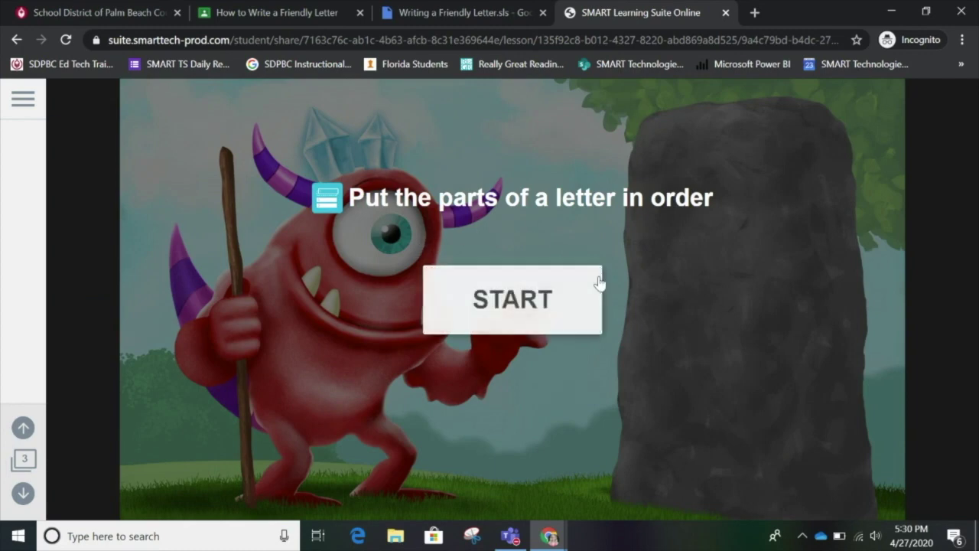
Step: Start the activity, order Date, Greeting, Body, Closing, Signature on the stone, then head to slide 4
{"action": "left_click", "coordinate": [575, 301]}
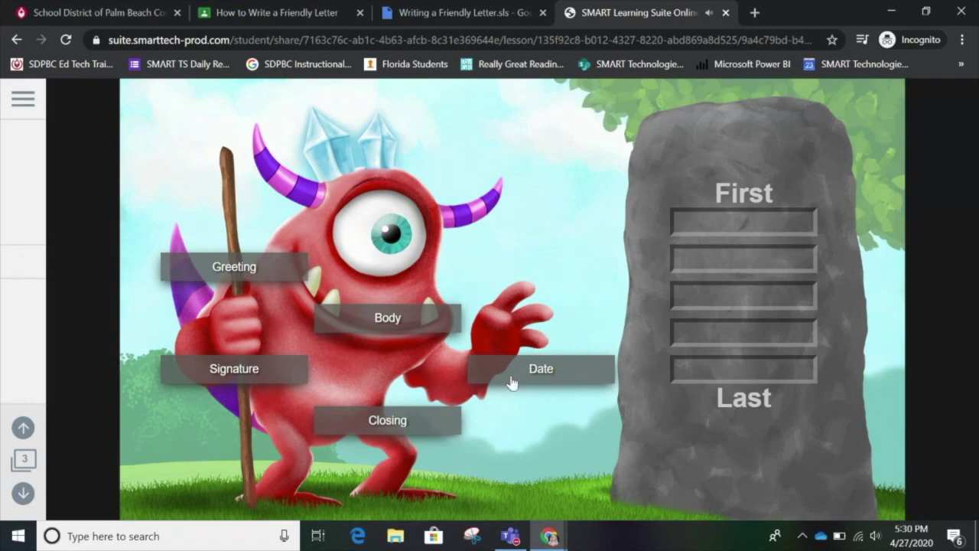
{"action": "left_click_drag", "start_coordinate": [511, 383], "coordinate": [704, 237]}
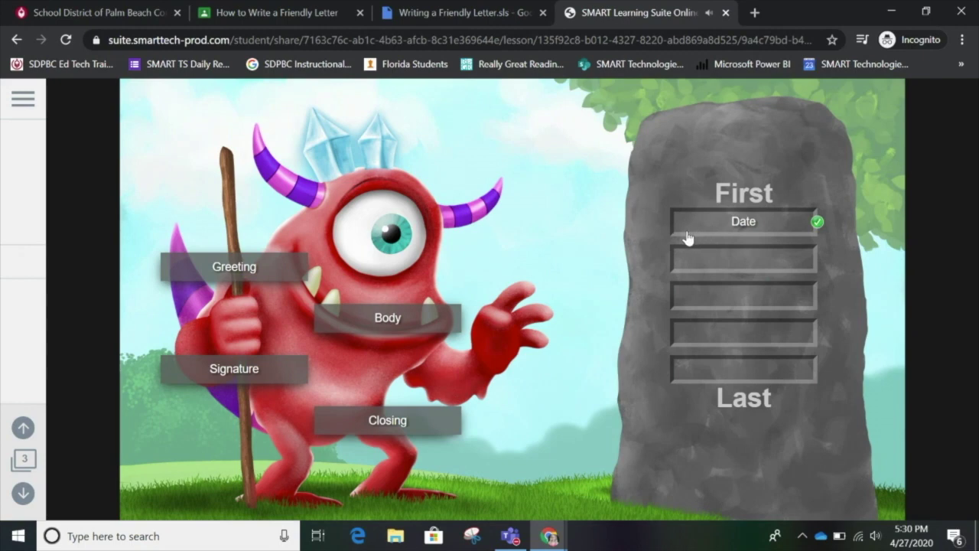
{"action": "left_click_drag", "start_coordinate": [321, 316], "coordinate": [699, 263]}
{"action": "left_click_drag", "start_coordinate": [237, 264], "coordinate": [735, 255]}
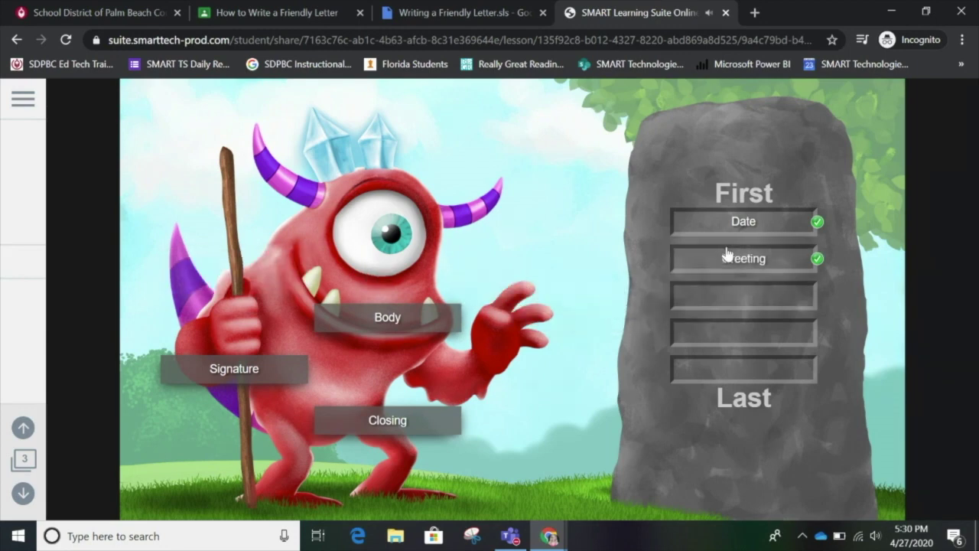
{"action": "left_click_drag", "start_coordinate": [387, 317], "coordinate": [679, 300]}
{"action": "left_click_drag", "start_coordinate": [681, 301], "coordinate": [680, 302]}
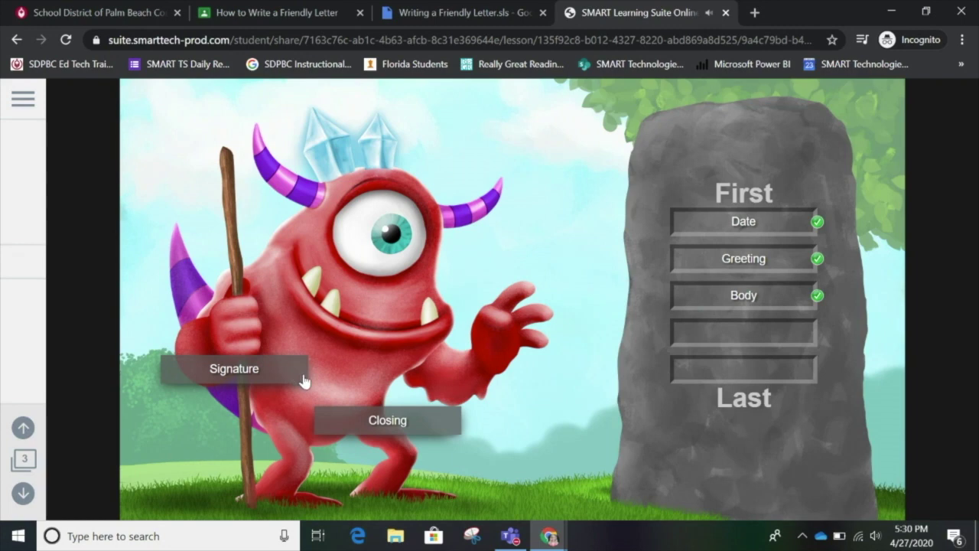
{"action": "left_click_drag", "start_coordinate": [367, 420], "coordinate": [667, 343]}
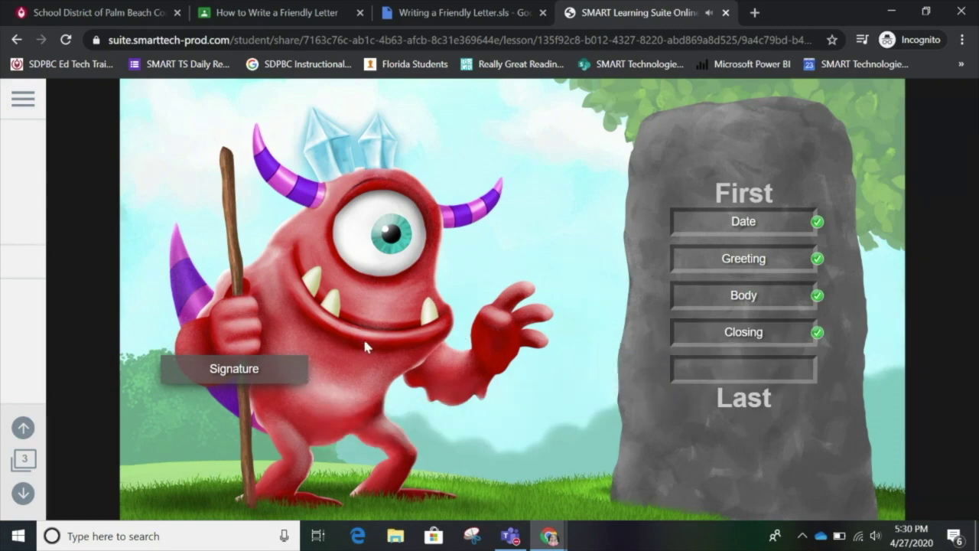
{"action": "mouse_move", "coordinate": [251, 368]}
{"action": "left_mouse_down"}
{"action": "mouse_move", "coordinate": [695, 329]}
{"action": "mouse_move", "coordinate": [748, 357]}
{"action": "left_mouse_up"}
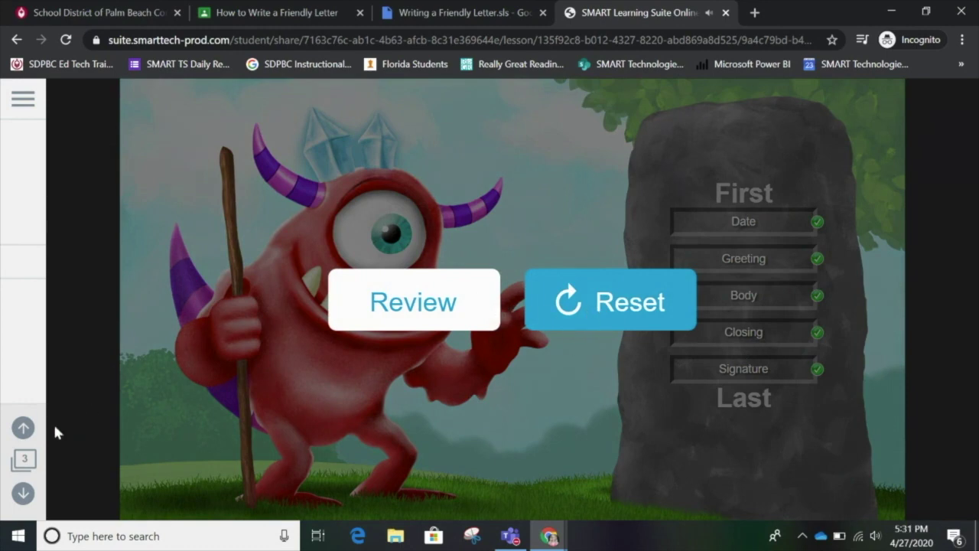
{"action": "left_click", "coordinate": [22, 462]}
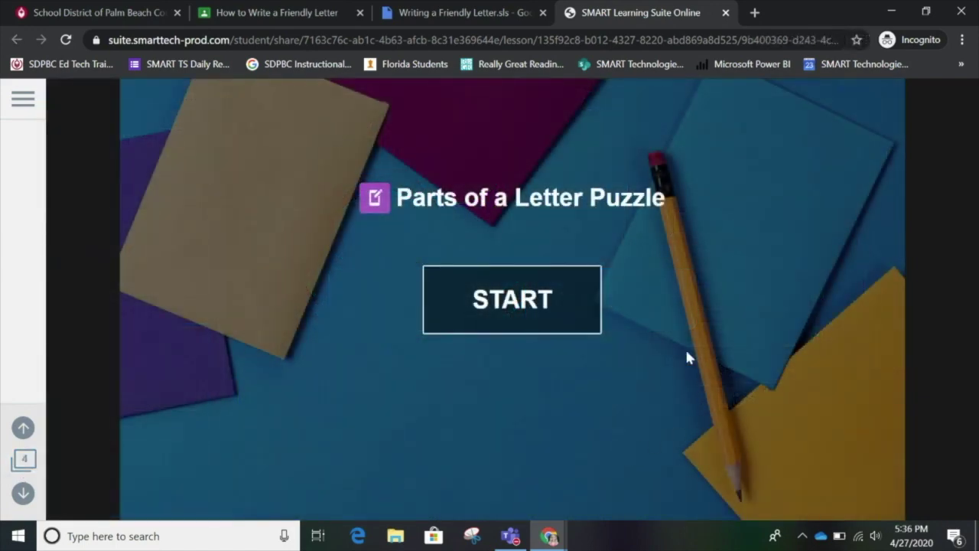
Step: Start the puzzle and handwrite the first answer in red pen on blank line 1
{"action": "left_click", "coordinate": [511, 284]}
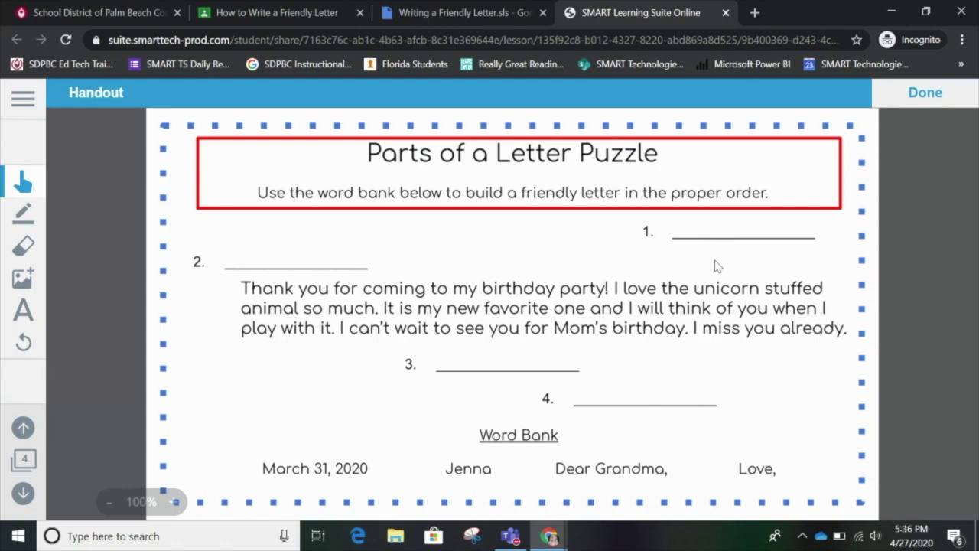
{"action": "left_click", "coordinate": [24, 214]}
{"action": "left_click", "coordinate": [106, 231]}
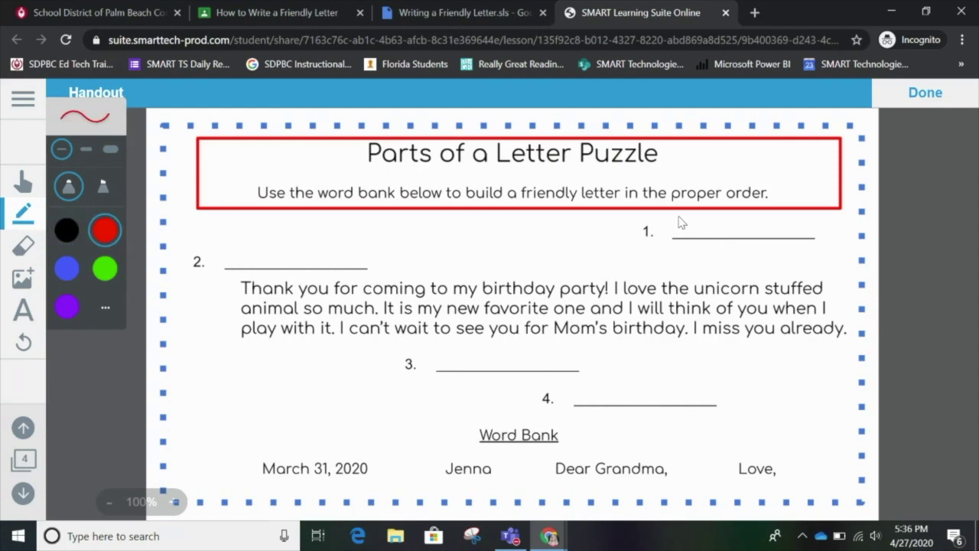
{"action": "mouse_move", "coordinate": [674, 210]}
{"action": "left_mouse_down"}
{"action": "mouse_move", "coordinate": [674, 230]}
{"action": "mouse_move", "coordinate": [693, 213]}
{"action": "mouse_move", "coordinate": [696, 243]}
{"action": "mouse_move", "coordinate": [714, 230]}
{"action": "mouse_move", "coordinate": [727, 240]}
{"action": "left_mouse_up"}
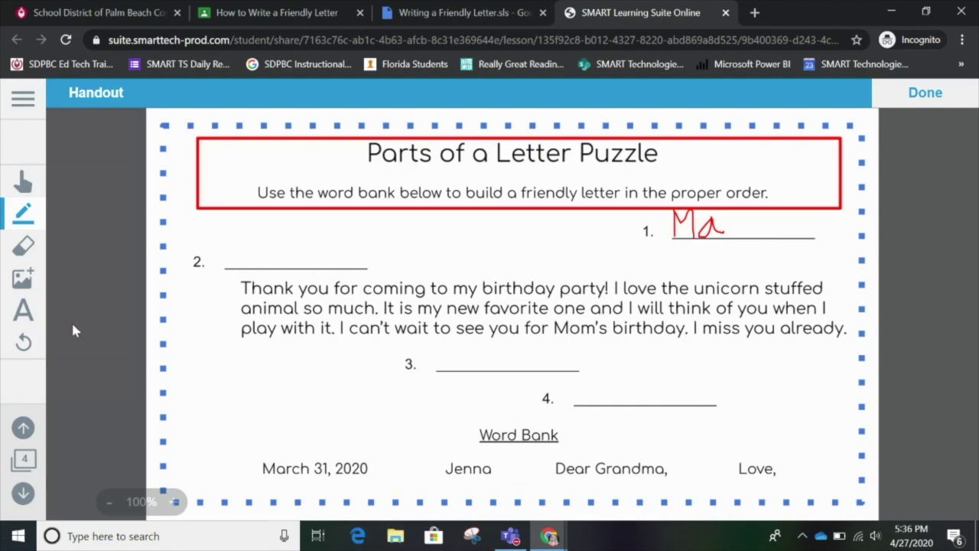
Step: Type 'Dear Grandma,' in a text box on answer line 2
{"action": "left_click", "coordinate": [20, 315]}
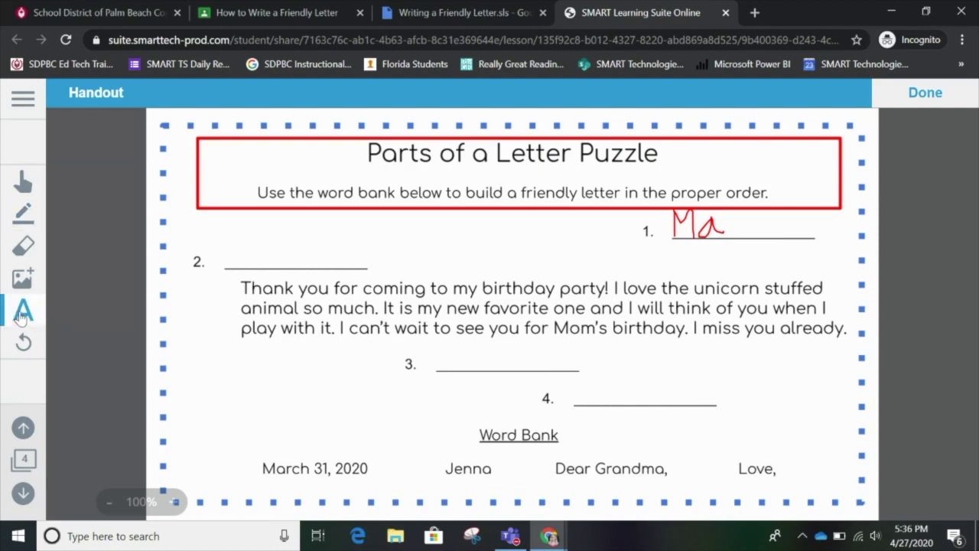
{"action": "left_click", "coordinate": [233, 262]}
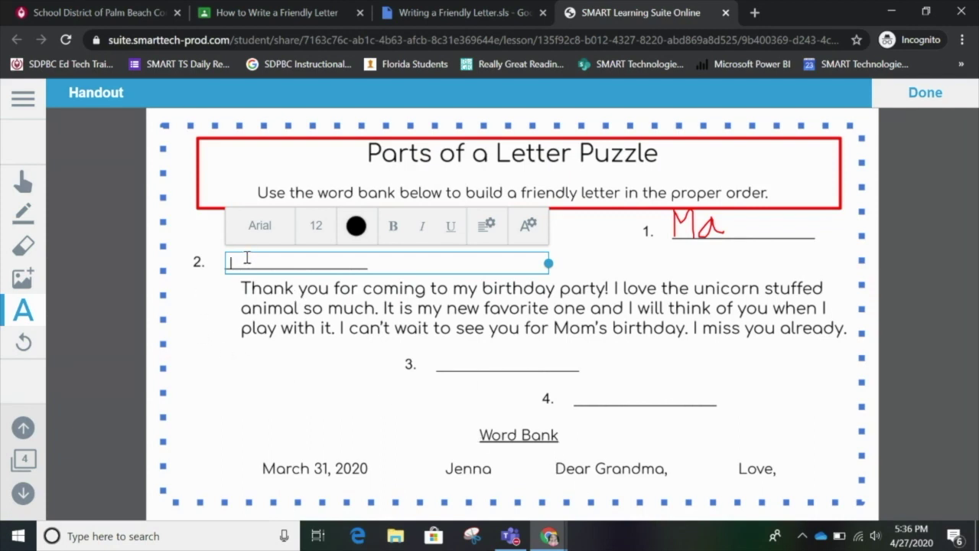
{"action": "type", "text": "Dear Grandma,"}
{"action": "left_click", "coordinate": [292, 283]}
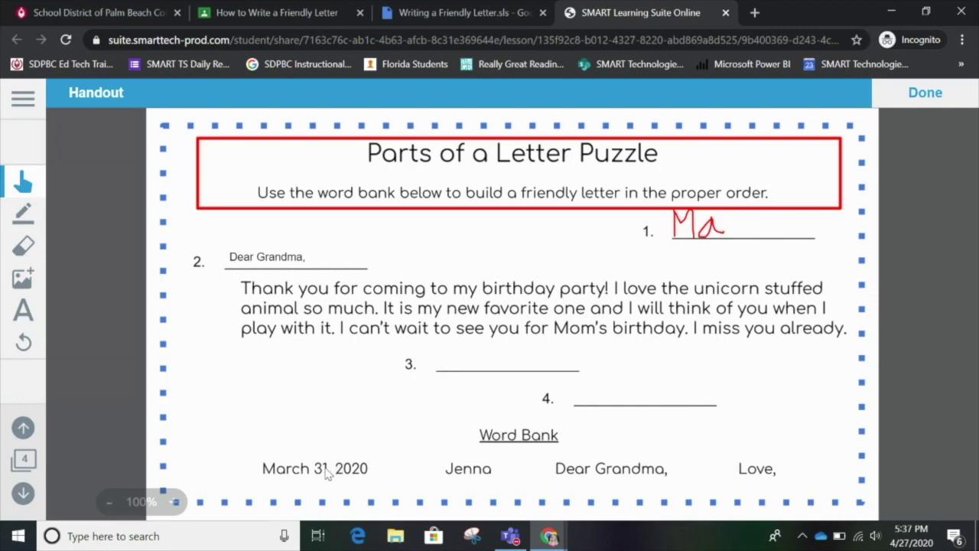
Step: Add the typed text 'Love,' on answer line 3
{"action": "left_click", "coordinate": [24, 312]}
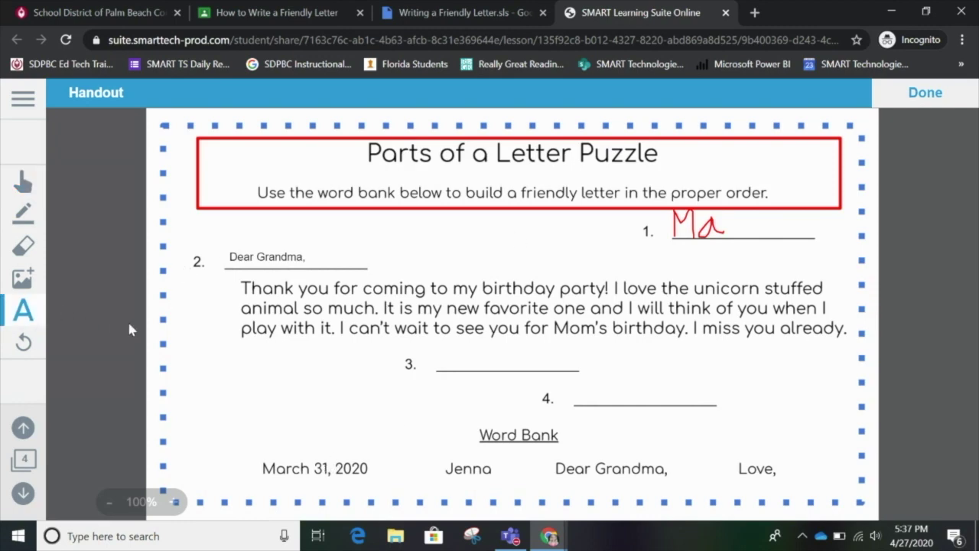
{"action": "left_click", "coordinate": [444, 366]}
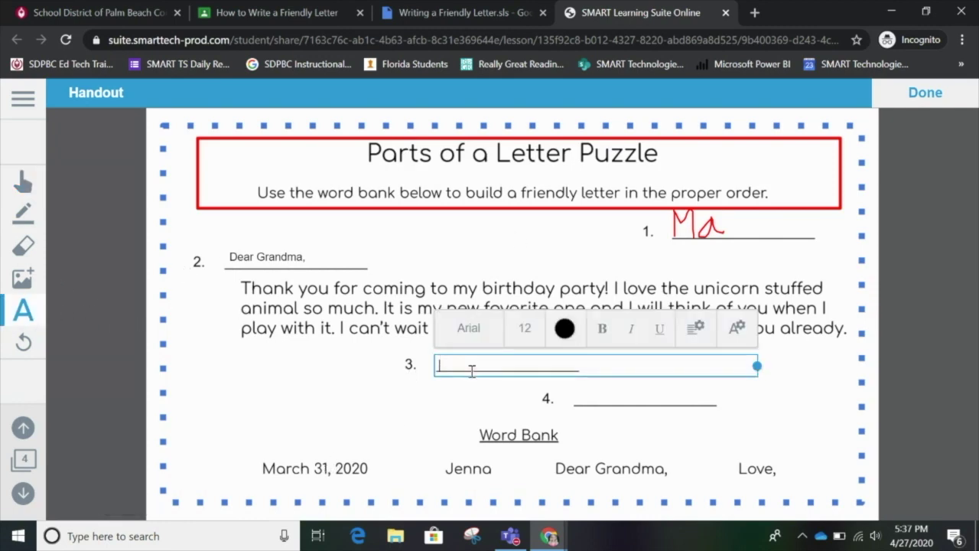
{"action": "type", "text": "Lovem"}
{"action": "key", "text": "BackSpace"}
{"action": "type", "text": ","}
{"action": "right_click", "coordinate": [486, 382]}
{"action": "left_click", "coordinate": [451, 390]}
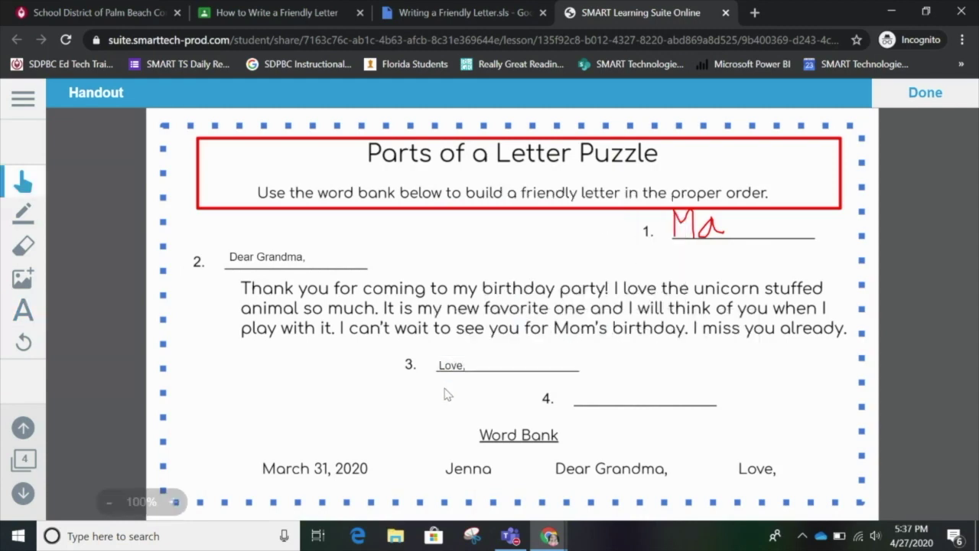
Step: Type the signature name on answer line 4 and drag it onto the line
{"action": "left_click", "coordinate": [23, 309]}
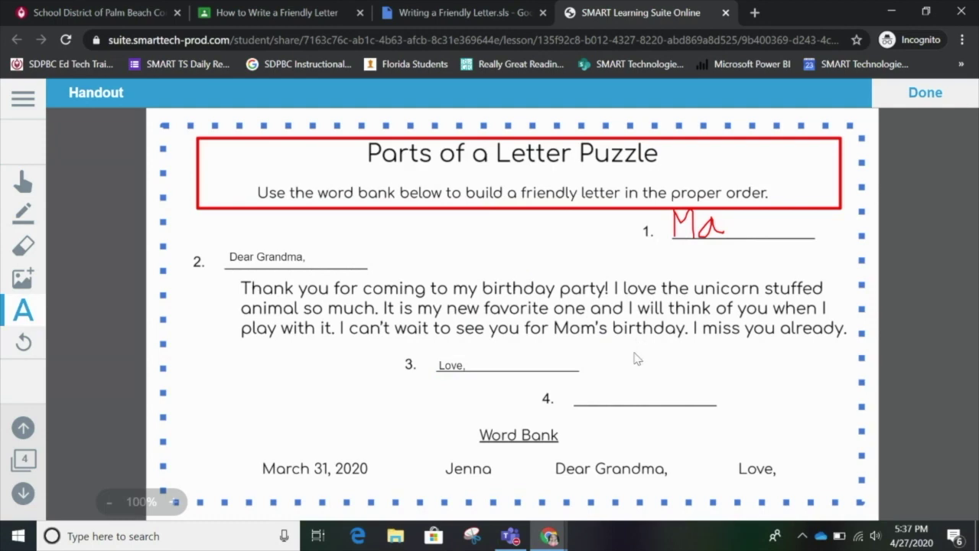
{"action": "left_click", "coordinate": [585, 399]}
{"action": "type", "text": "Jenna"}
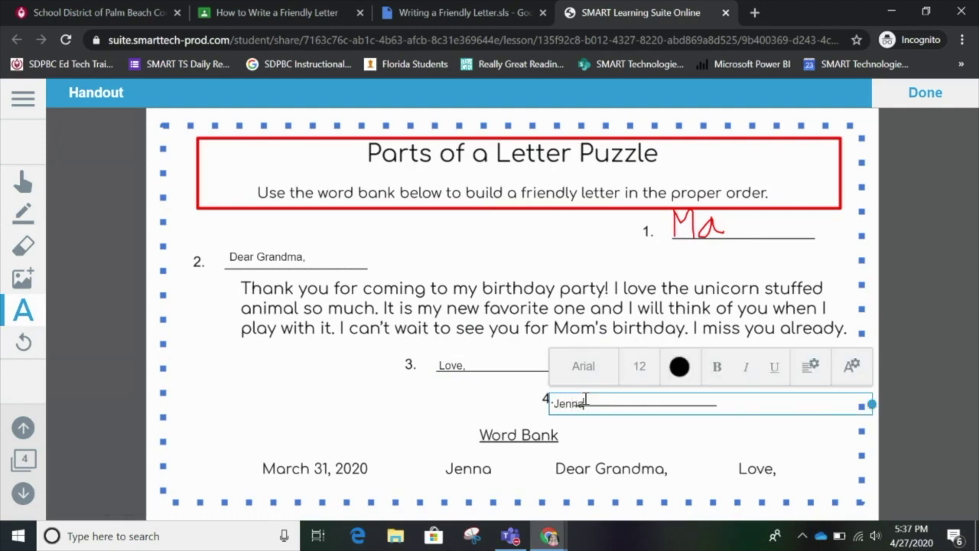
{"action": "left_click", "coordinate": [516, 415]}
{"action": "left_click_drag", "start_coordinate": [556, 405], "coordinate": [570, 399]}
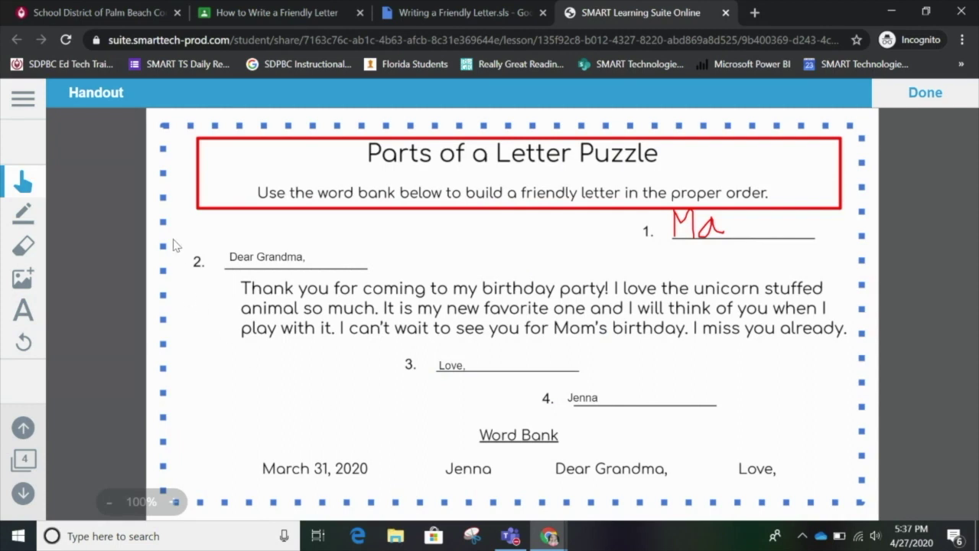
{"action": "left_click", "coordinate": [24, 245]}
Step: Erase the red handwritten 'Ma' from line 1 with the largest eraser
{"action": "left_click", "coordinate": [98, 246]}
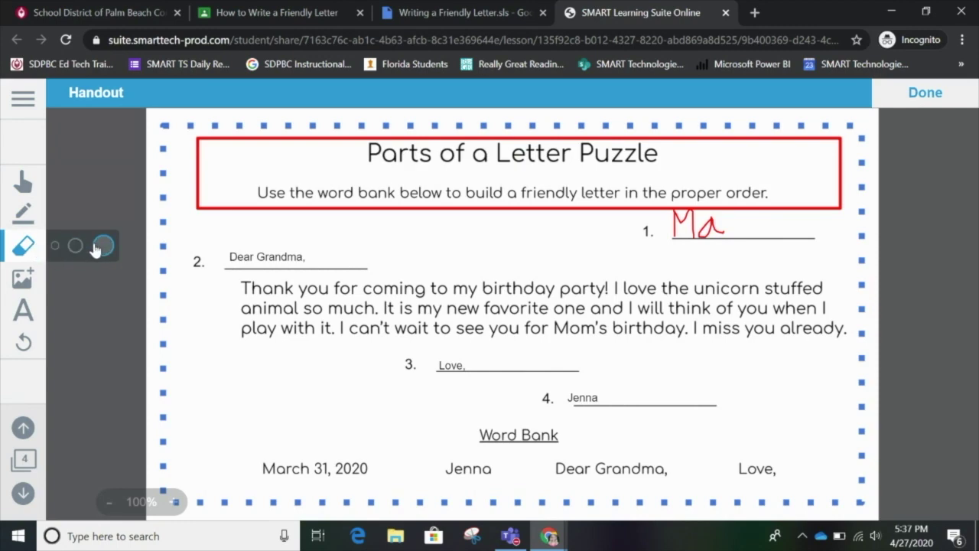
{"action": "mouse_move", "coordinate": [647, 233]}
{"action": "left_mouse_down"}
{"action": "mouse_move", "coordinate": [802, 225]}
{"action": "mouse_move", "coordinate": [716, 252]}
{"action": "left_mouse_up"}
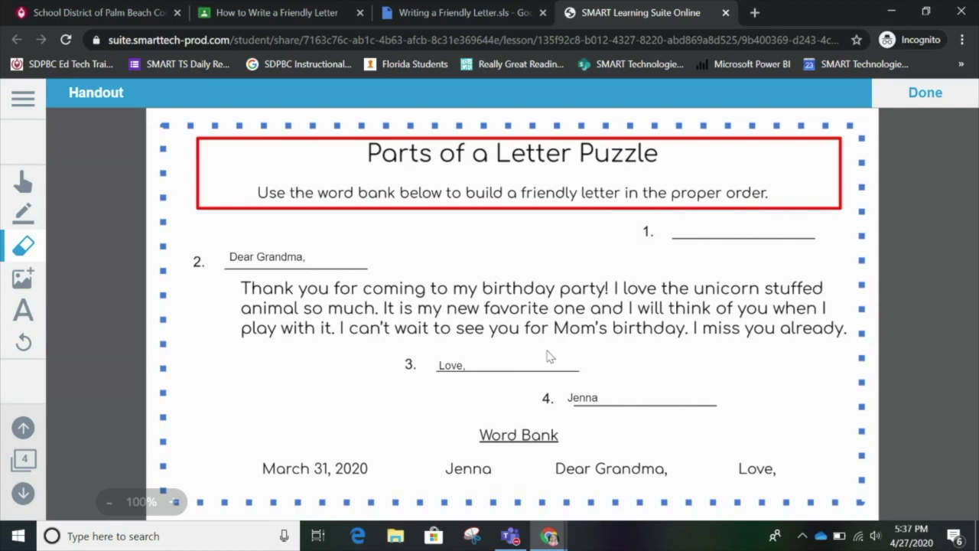
{"action": "mouse_move", "coordinate": [311, 253]}
{"action": "left_mouse_down"}
{"action": "mouse_move", "coordinate": [263, 244]}
{"action": "mouse_move", "coordinate": [230, 261]}
{"action": "left_mouse_up"}
{"action": "left_click", "coordinate": [23, 182]}
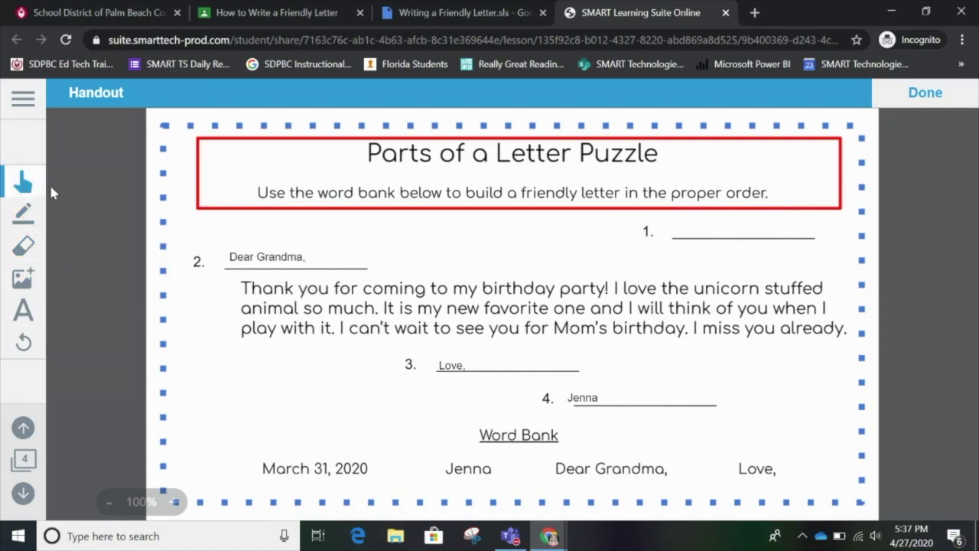
{"action": "left_click", "coordinate": [297, 261]}
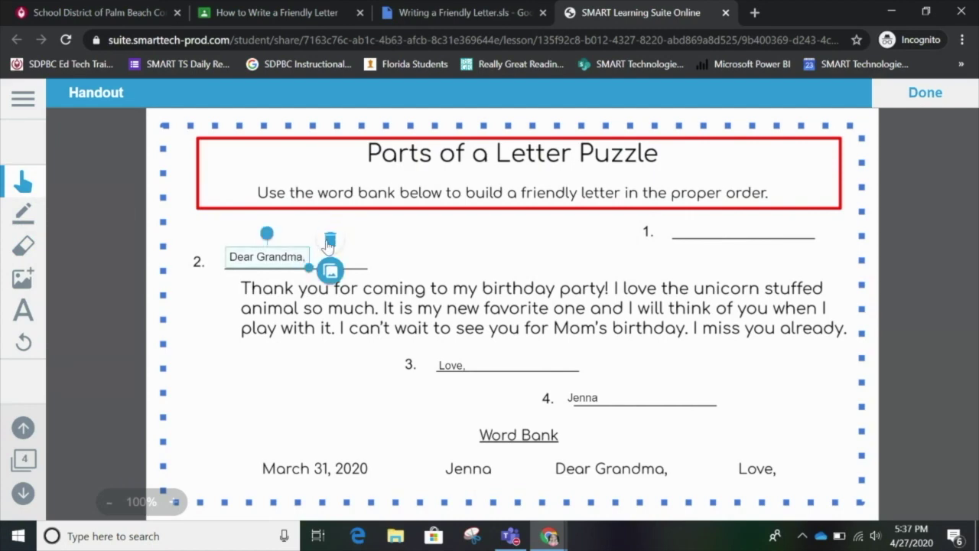
{"action": "left_click", "coordinate": [268, 359]}
Step: Type 'March 31, 2020' and drag it onto answer line 1
{"action": "left_click", "coordinate": [23, 310]}
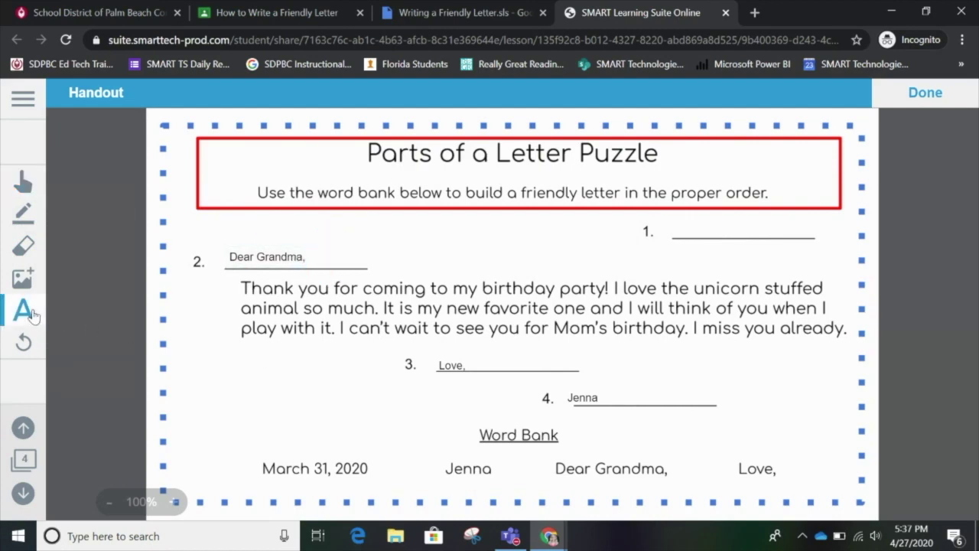
{"action": "left_click", "coordinate": [680, 229]}
{"action": "type", "text": "March 31"}
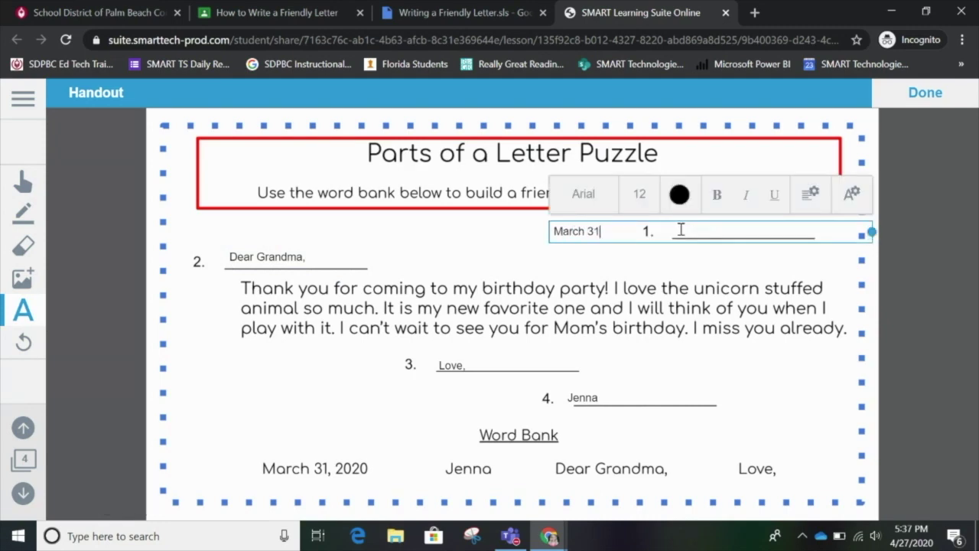
{"action": "type", "text": ", 2020"}
{"action": "left_click", "coordinate": [600, 260]}
{"action": "left_click_drag", "start_coordinate": [615, 239], "coordinate": [733, 236]}
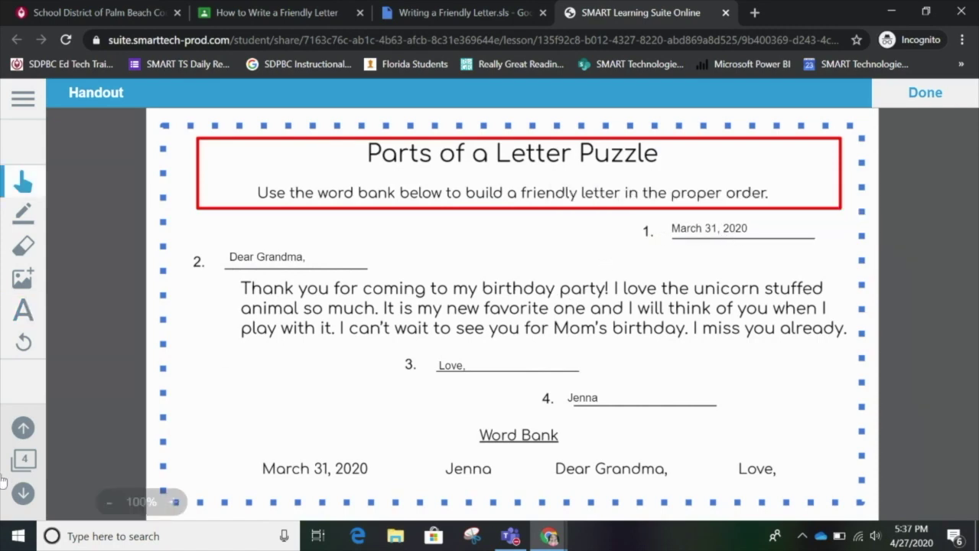
{"action": "left_click", "coordinate": [30, 463]}
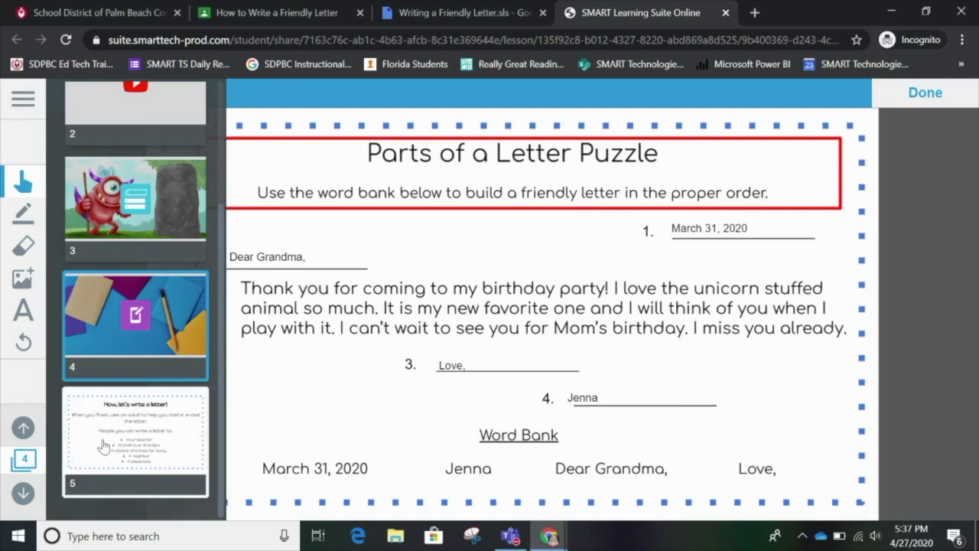
Step: Mark the handout Done and go to page 5, 'Now, let's write a letter!'
{"action": "left_click", "coordinate": [488, 355]}
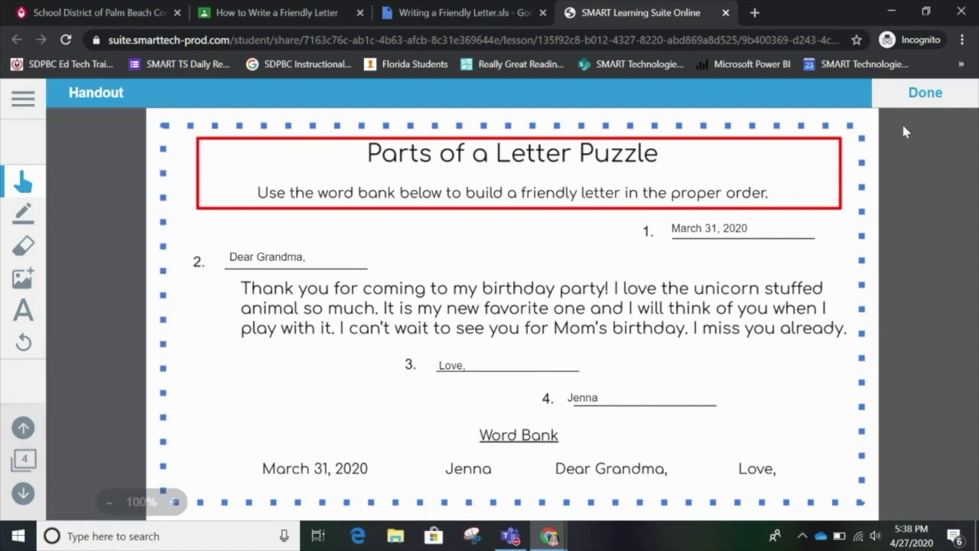
{"action": "left_click", "coordinate": [946, 100]}
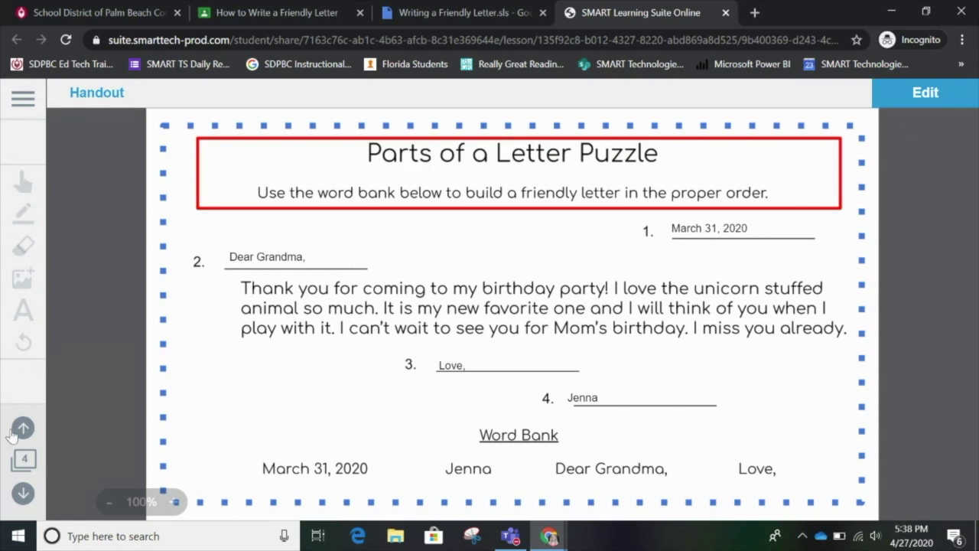
{"action": "left_click", "coordinate": [24, 459]}
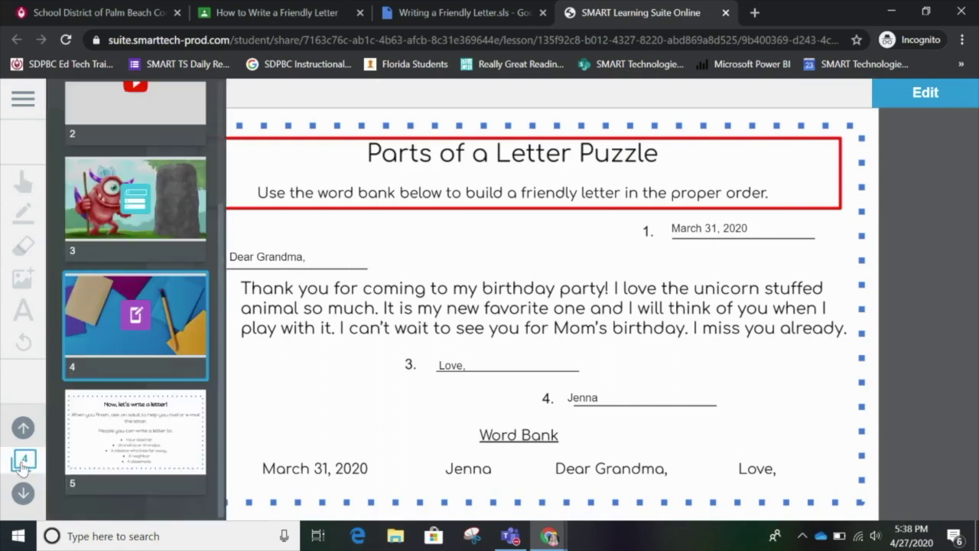
{"action": "left_click", "coordinate": [153, 440]}
{"action": "left_click", "coordinate": [332, 353]}
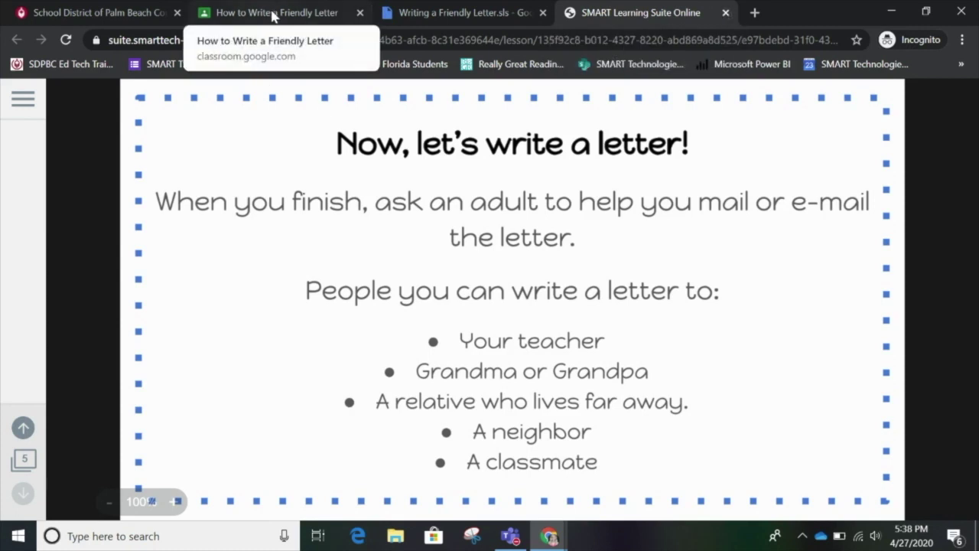
Step: Close the SMART Learning Suite Online lesson tab
{"action": "left_click", "coordinate": [725, 12]}
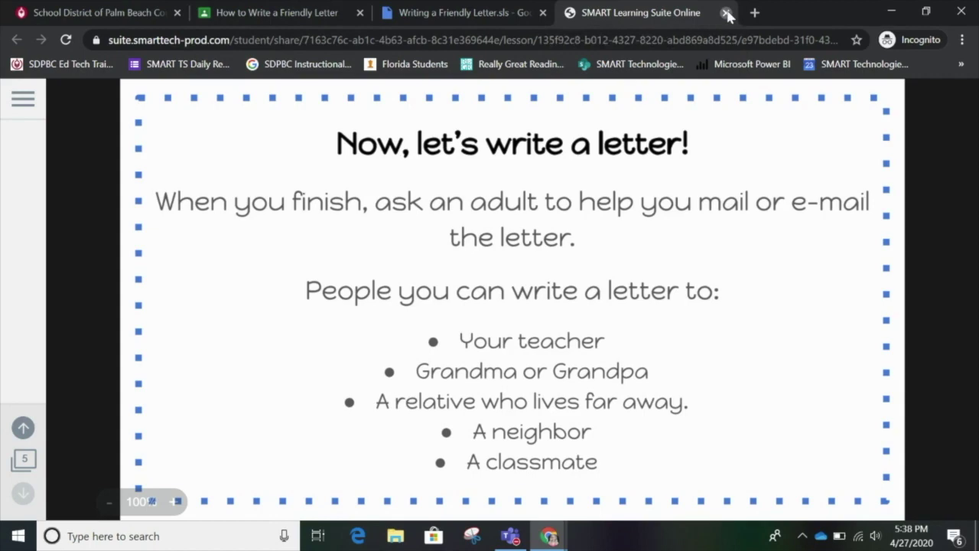
Step: Close the Drive tab and open the student's Write a Friendly Letter Google Doc copy
{"action": "left_click", "coordinate": [543, 12]}
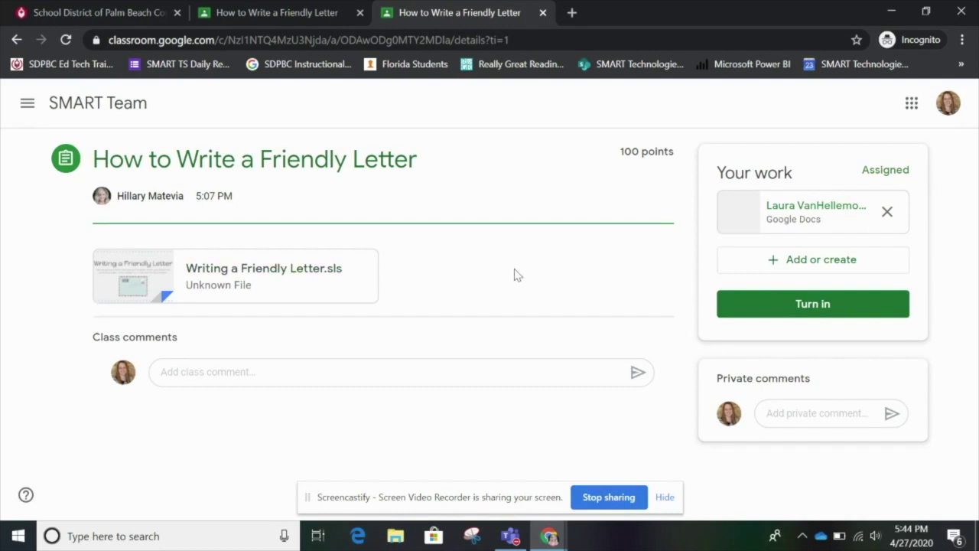
{"action": "left_click", "coordinate": [793, 223]}
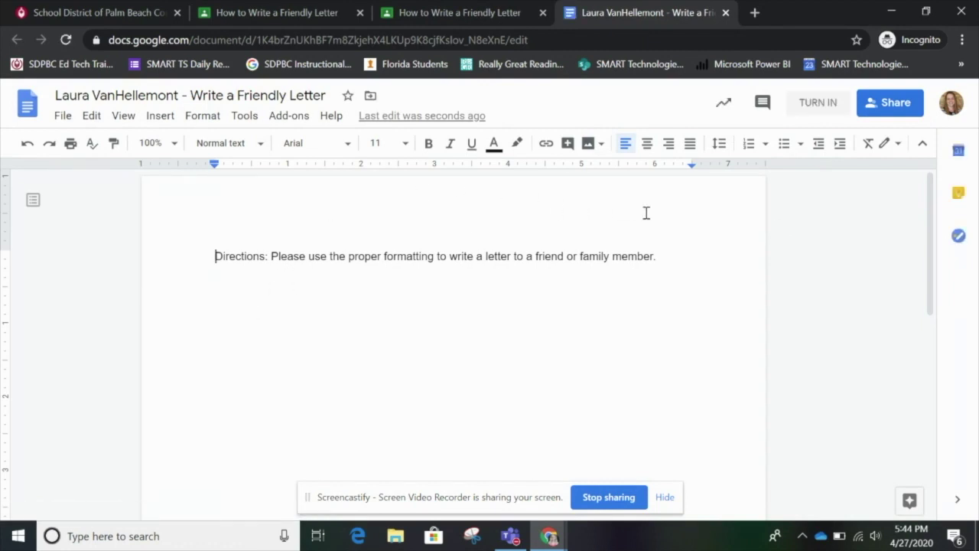
Step: Add the date 'April 27, 2020' and the greeting 'Dear Mom,' below the directions
{"action": "left_click", "coordinate": [661, 256]}
{"action": "key", "text": "Return"}
{"action": "key", "text": "Return"}
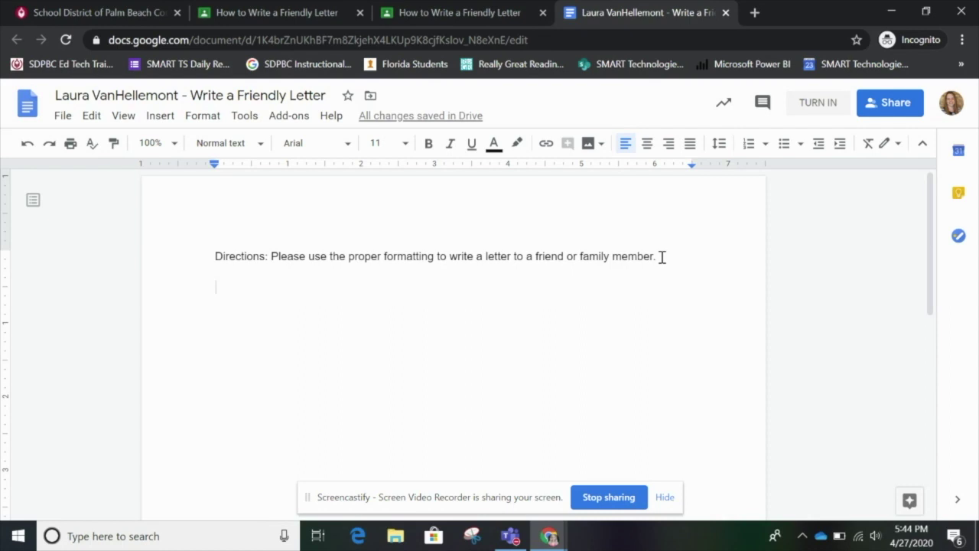
{"action": "type", "text": "April 27, "}
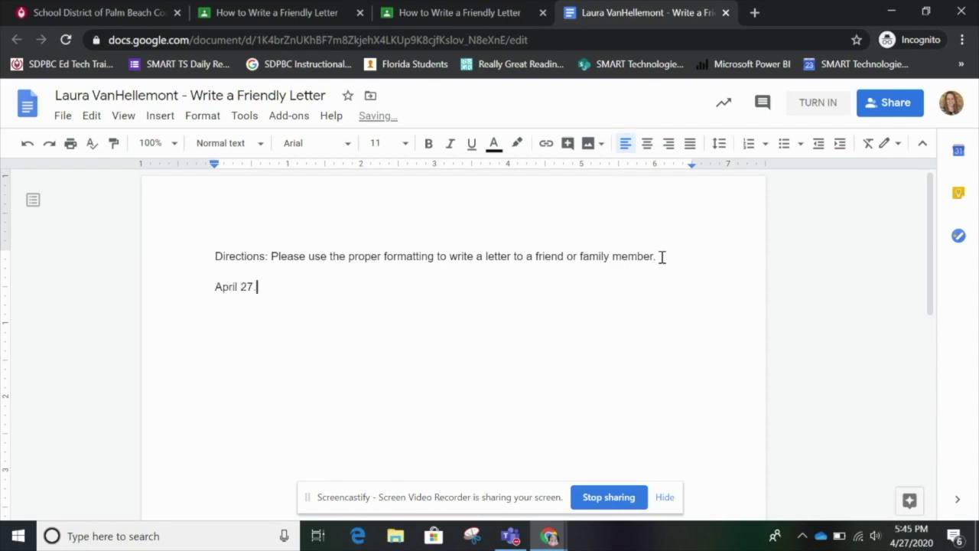
{"action": "type", "text": "2020"}
{"action": "key", "text": "Return"}
{"action": "type", "text": "Dear Mom,"}
{"action": "key", "text": "Return"}
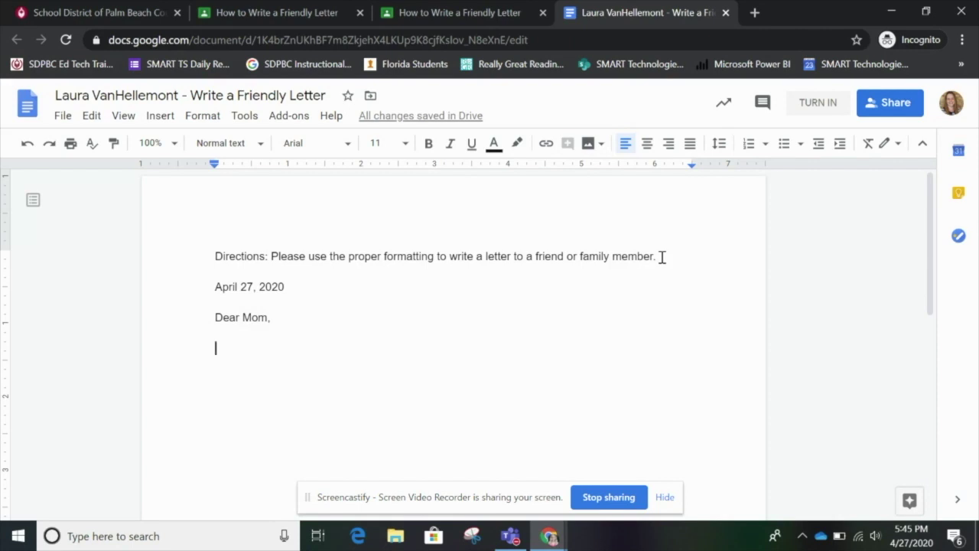
Step: Write a body about Mom's workday ending 'I missed you.', then close with 'Love,' and the student's name
{"action": "type", "text": "I hope you had a good day at work I "}
{"action": "type", "text": "d"}
{"action": "key", "text": "BackSpace"}
{"action": "key", "text": "BackSpace"}
{"action": "key", "text": "BackSpace"}
{"action": "type", "text": "I missed you."}
{"action": "key", "text": "Return"}
{"action": "type", "text": "Lo"}
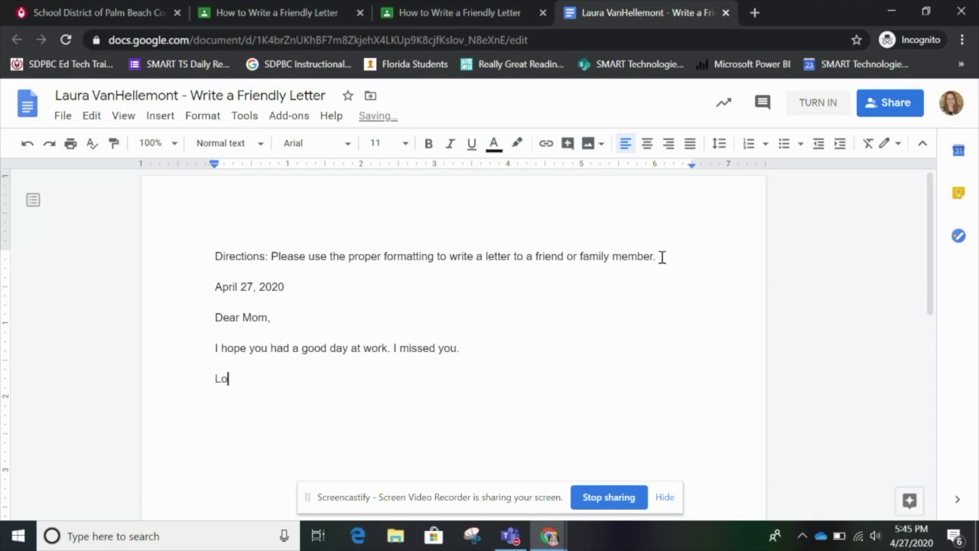
{"action": "type", "text": "ve,"}
{"action": "key", "text": "Return"}
{"action": "type", "text": "Laura"}
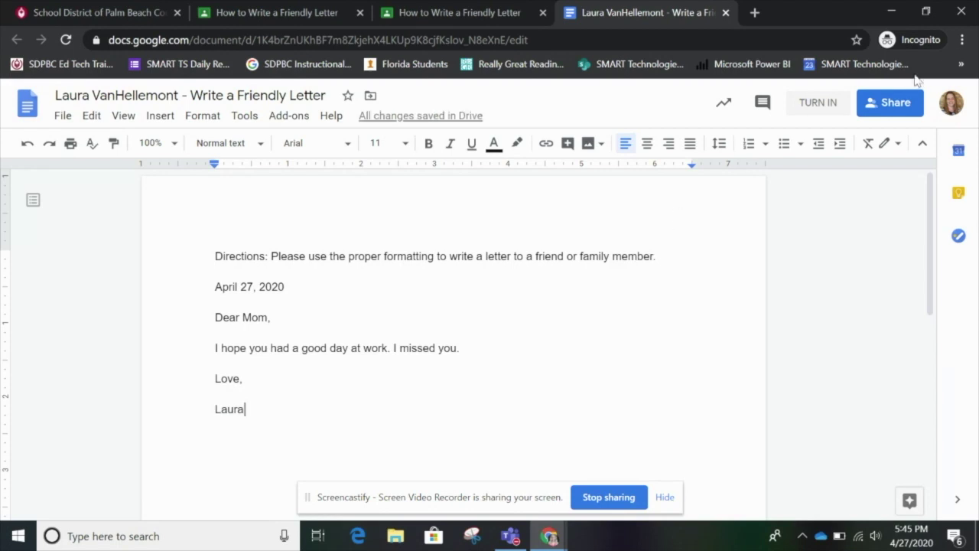
{"action": "left_click", "coordinate": [468, 9]}
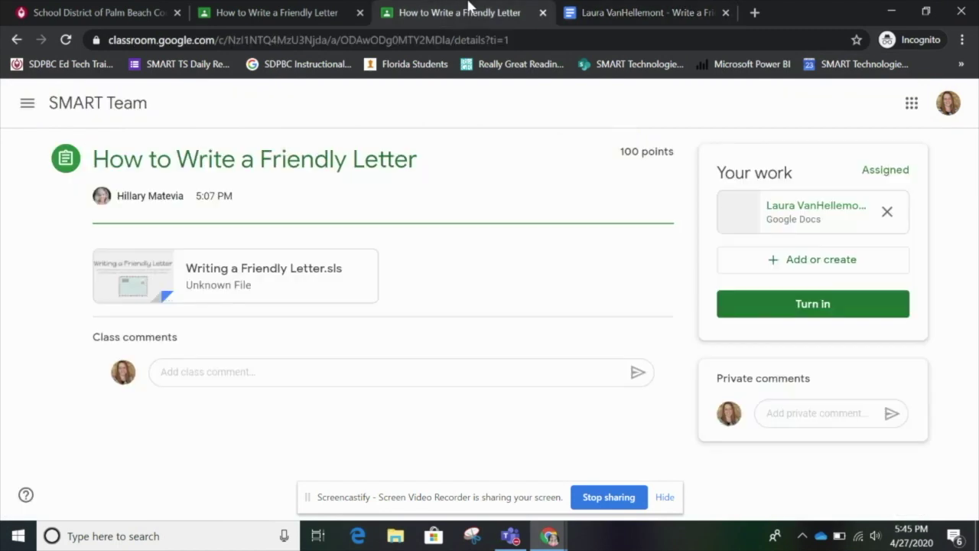
Step: Turn in the finished letter document and confirm the turn-in
{"action": "left_click", "coordinate": [739, 305]}
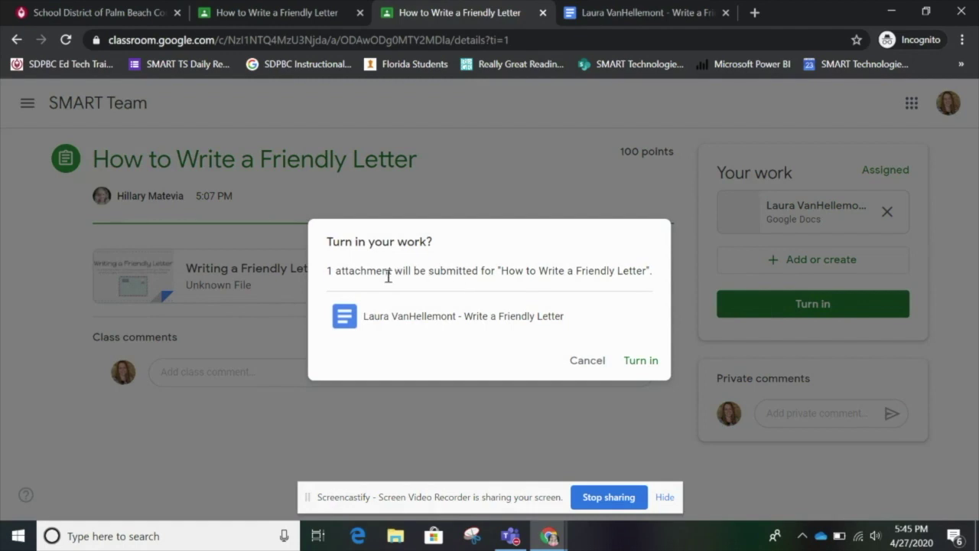
{"action": "left_click", "coordinate": [634, 361]}
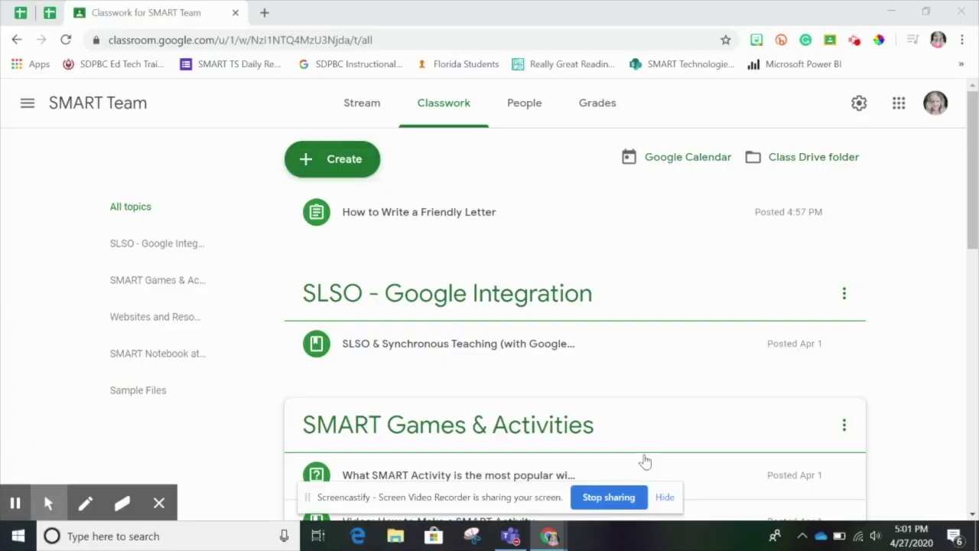
Step: Create a new class assignment titled 'How to Write a Friendly Letter'
{"action": "left_click", "coordinate": [667, 498]}
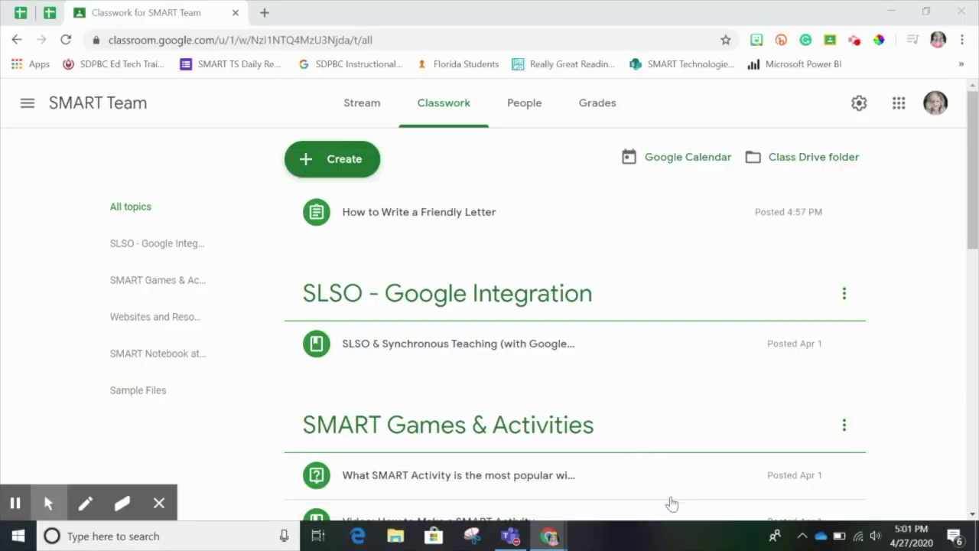
{"action": "left_click", "coordinate": [368, 174]}
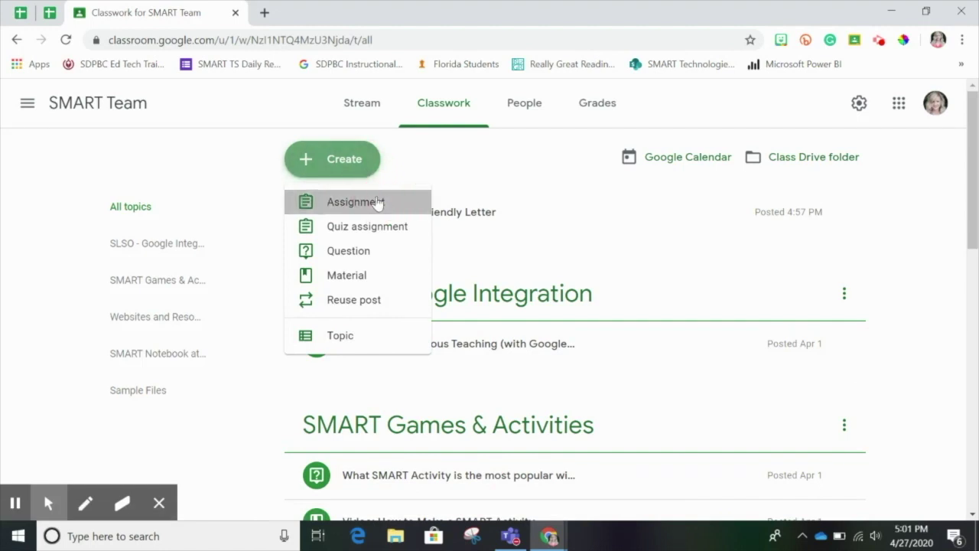
{"action": "left_click", "coordinate": [377, 200]}
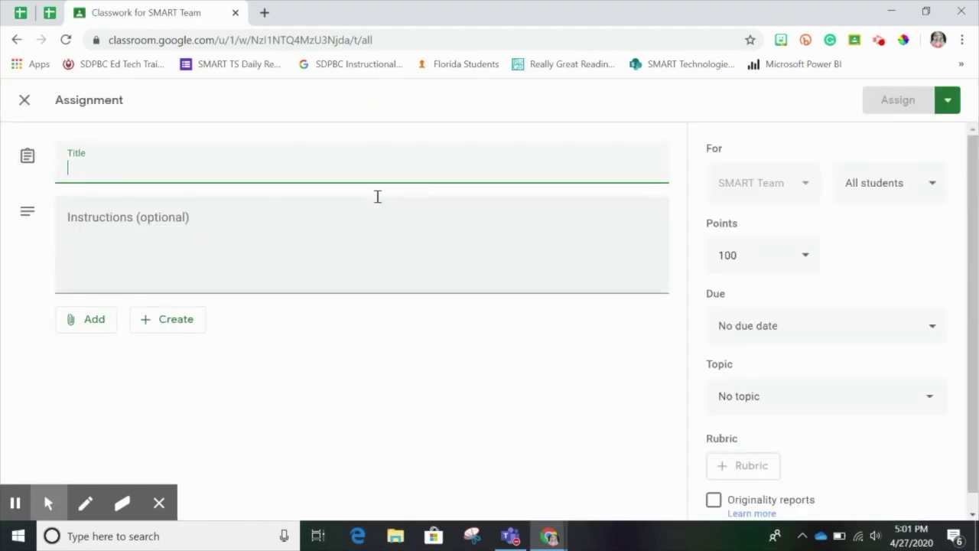
{"action": "type", "text": "How to Write a F"}
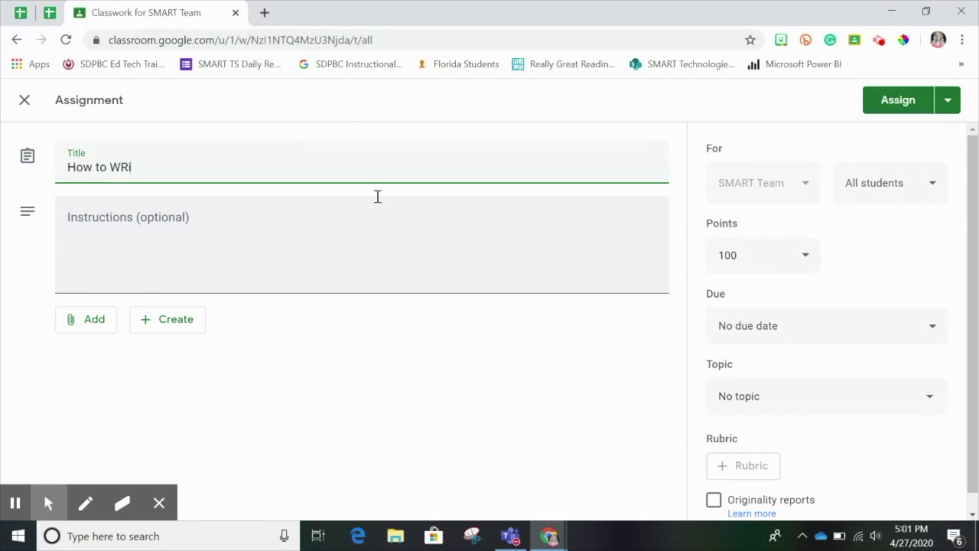
{"action": "type", "text": "riendly LEtter"}
{"action": "key", "text": "BackSpace"}
{"action": "key", "text": "BackSpace"}
{"action": "key", "text": "BackSpace"}
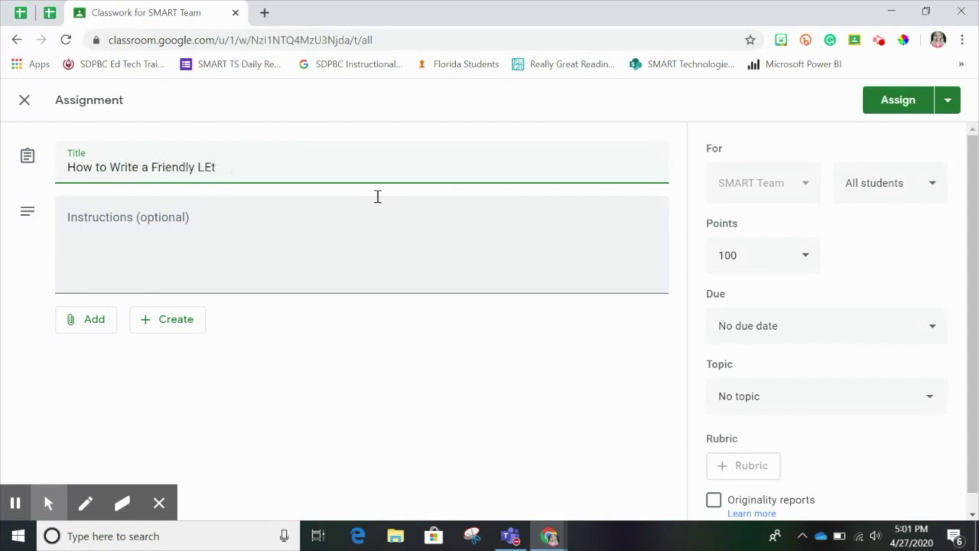
{"action": "type", "text": "tter"}
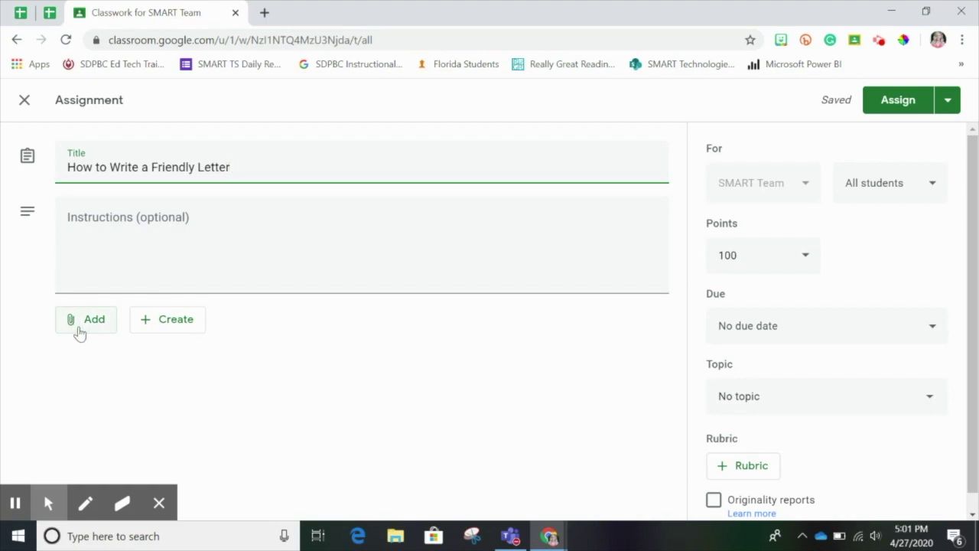
{"action": "left_click", "coordinate": [80, 332]}
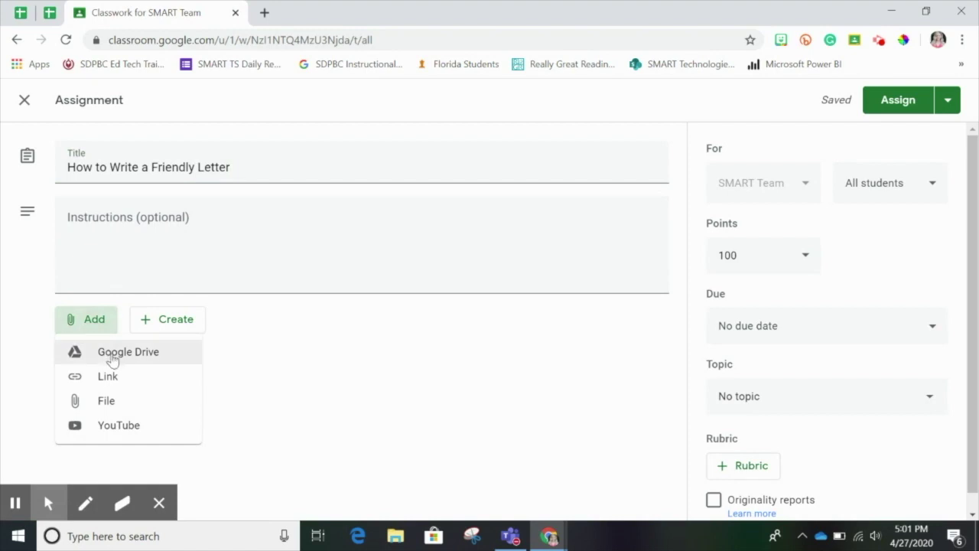
Step: Attach the Writing a Friendly Letter.sls lesson from My Drive to the assignment
{"action": "left_click", "coordinate": [113, 357]}
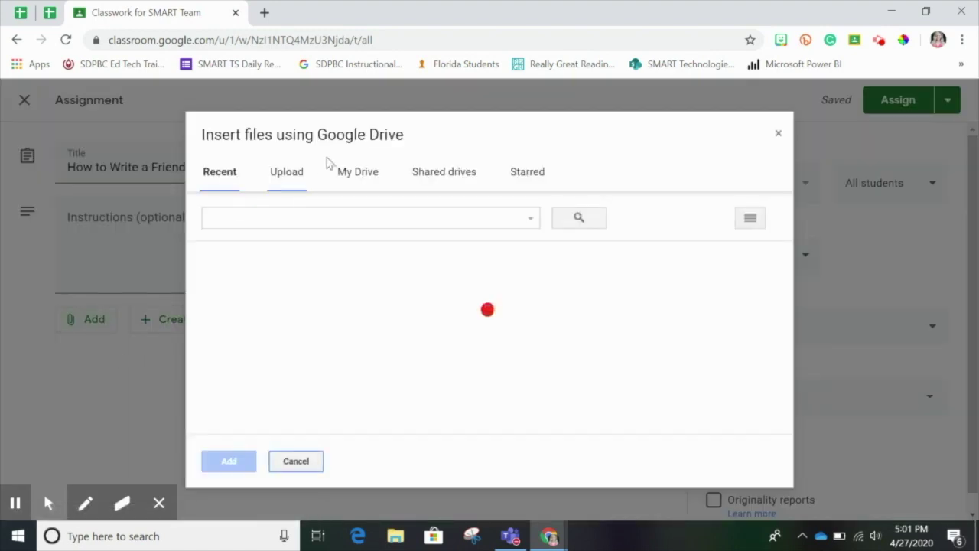
{"action": "left_click", "coordinate": [377, 173]}
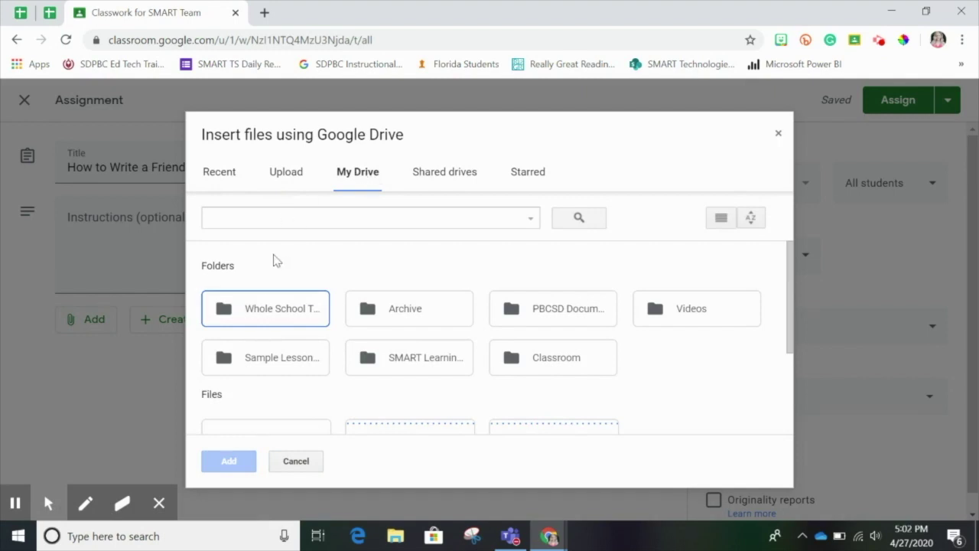
{"action": "scroll", "coordinate": [274, 263], "scroll_direction": "down", "scroll_amount": 2}
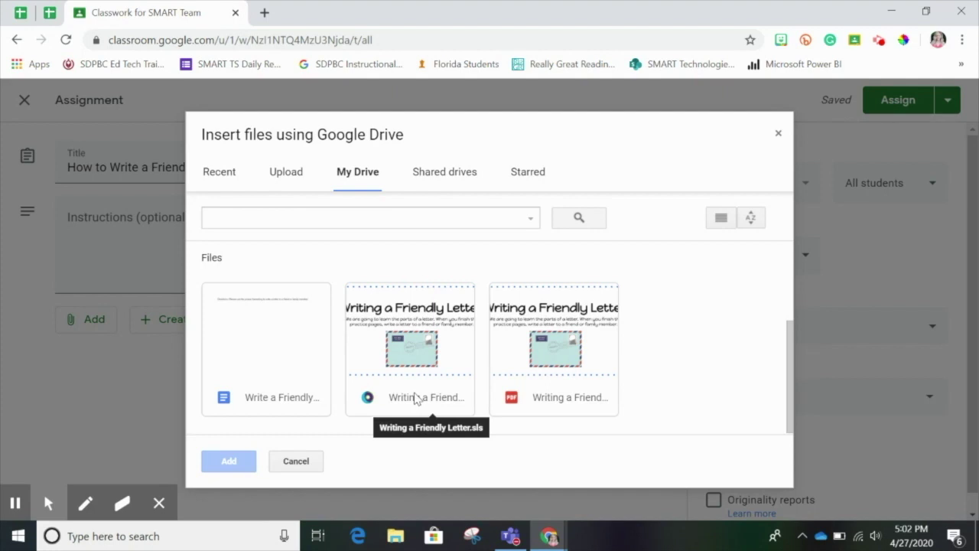
{"action": "left_click", "coordinate": [416, 397]}
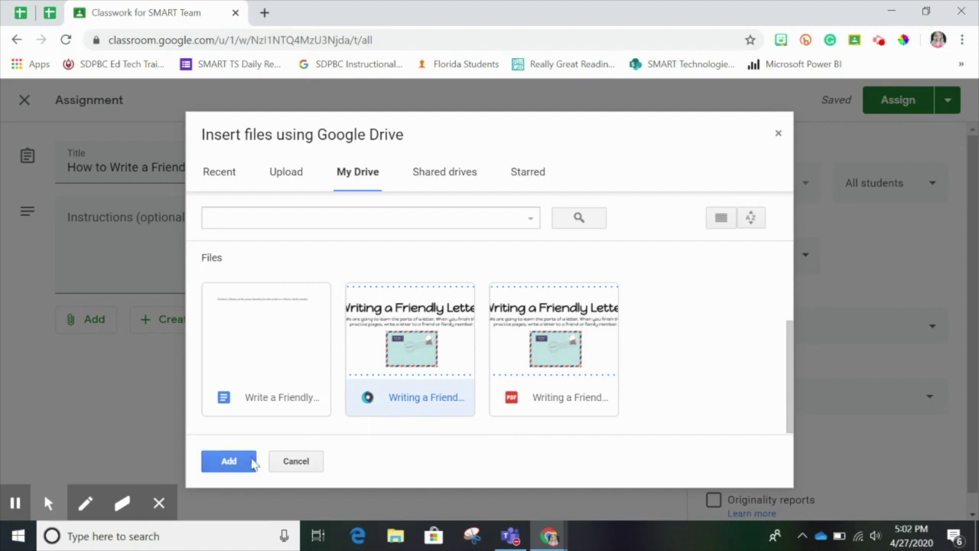
{"action": "left_click", "coordinate": [240, 462]}
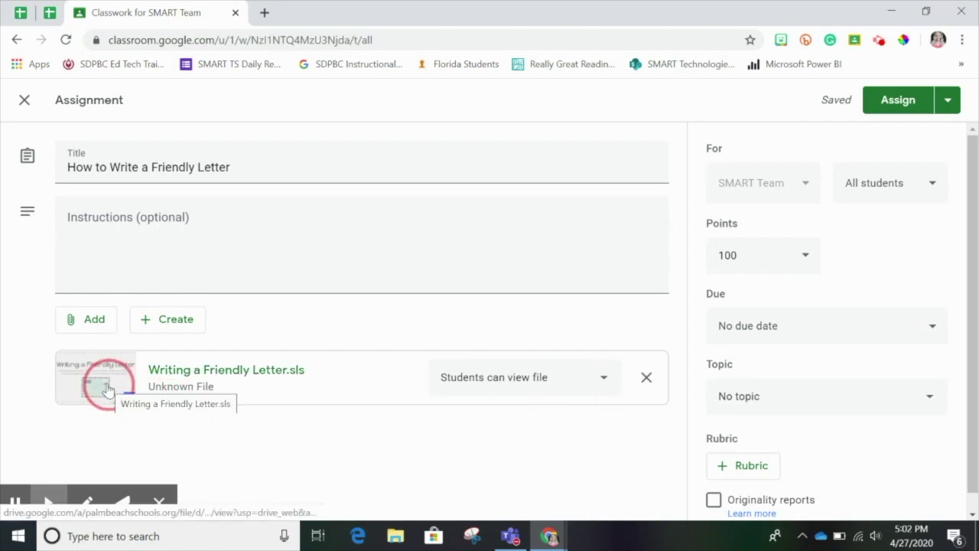
Step: Attach the Write a Friendly Letter Google Doc from My Drive as a second file
{"action": "left_click", "coordinate": [109, 331]}
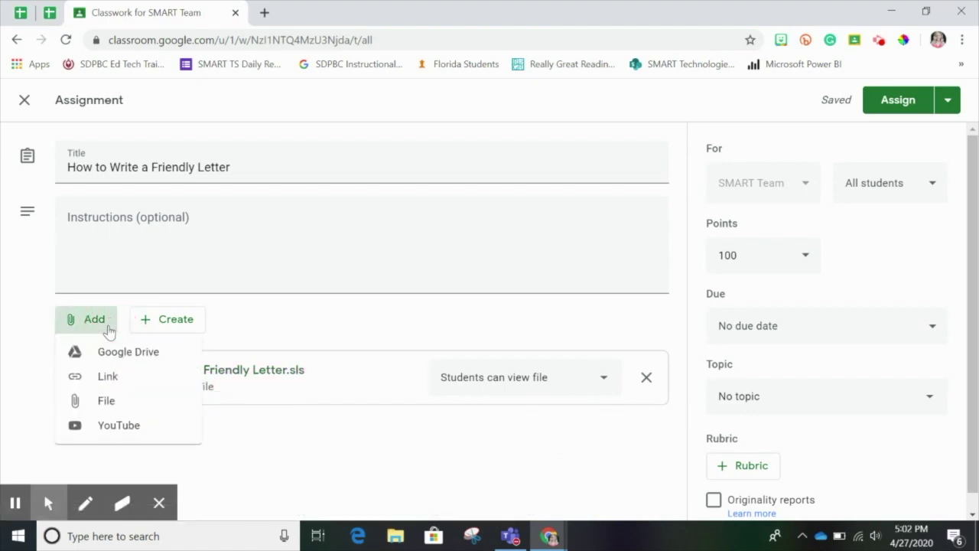
{"action": "left_click", "coordinate": [117, 351]}
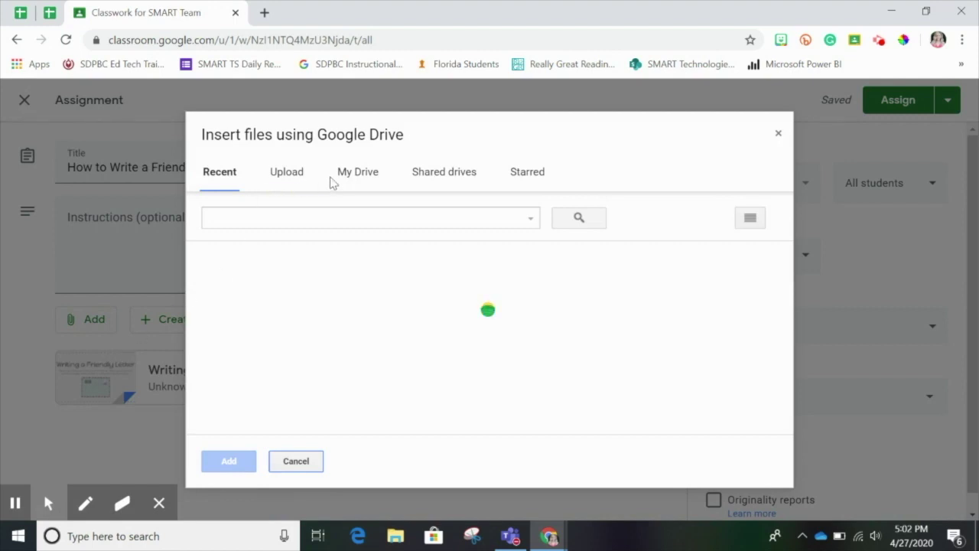
{"action": "left_click", "coordinate": [354, 175]}
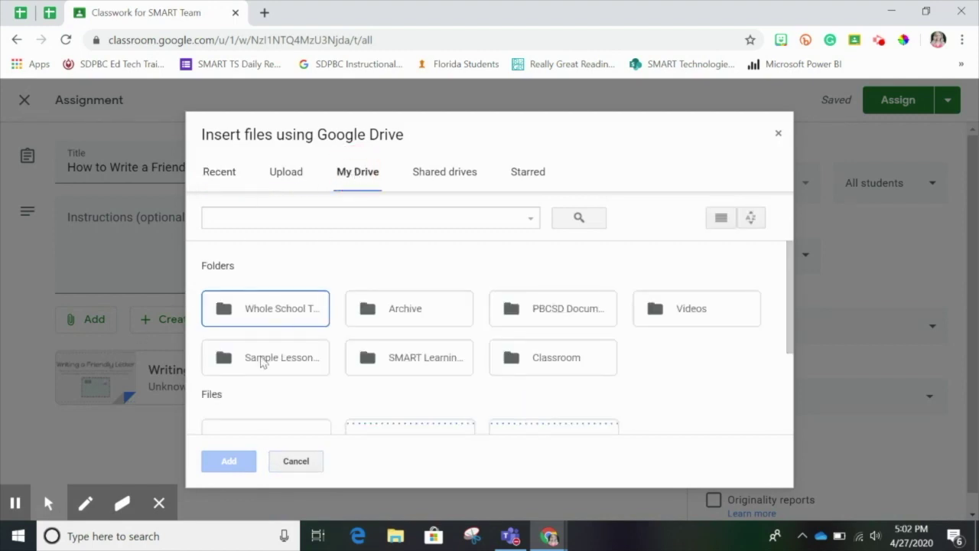
{"action": "scroll", "coordinate": [263, 361], "scroll_direction": "down", "scroll_amount": 2}
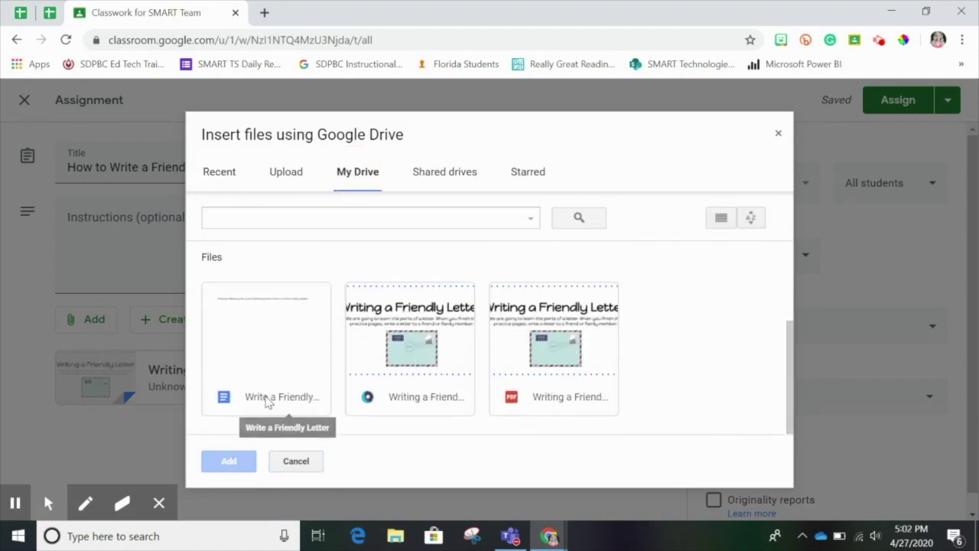
{"action": "left_click", "coordinate": [268, 402]}
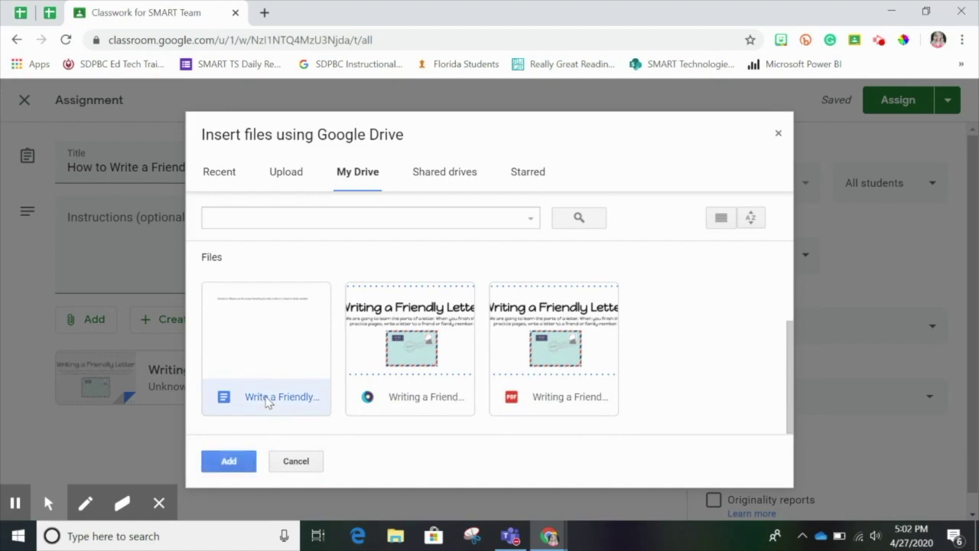
{"action": "left_click", "coordinate": [246, 465]}
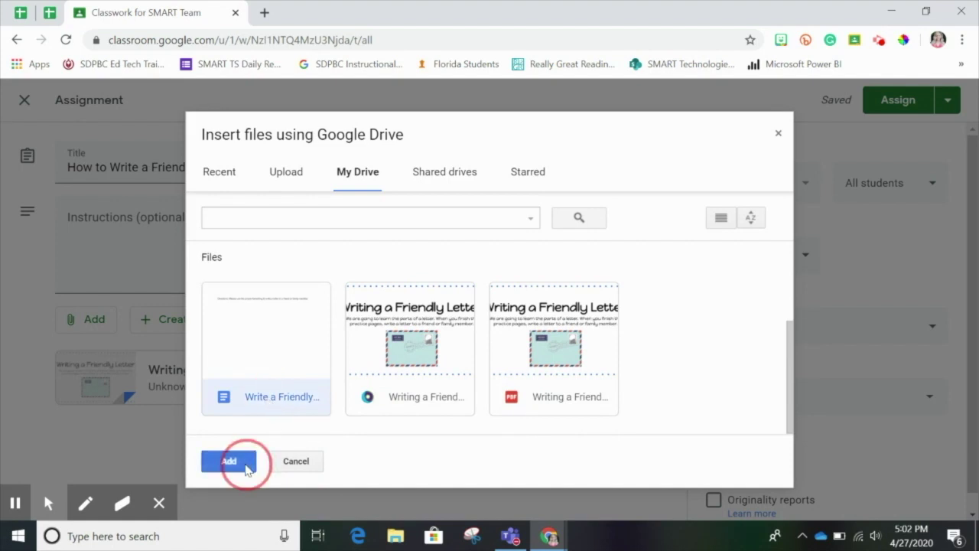
{"action": "scroll", "coordinate": [282, 457], "scroll_direction": "down", "scroll_amount": 1}
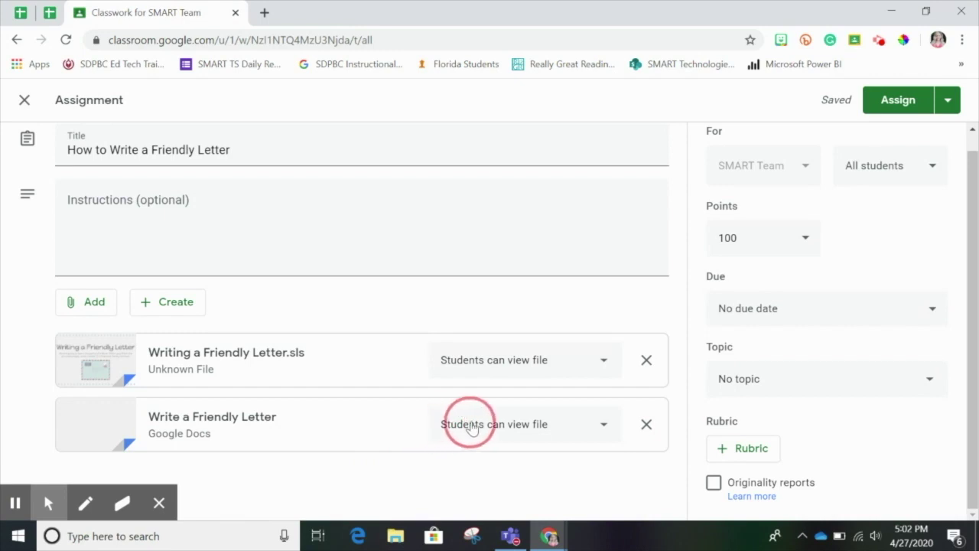
Step: Set the Write a Friendly Letter doc attachment to 'Make a copy for each student'
{"action": "left_click", "coordinate": [603, 426]}
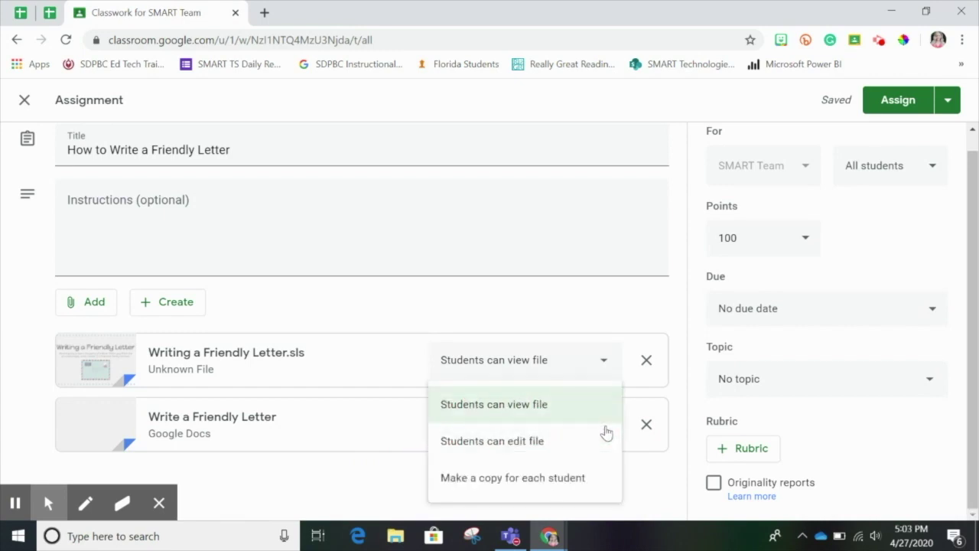
{"action": "left_click", "coordinate": [582, 477]}
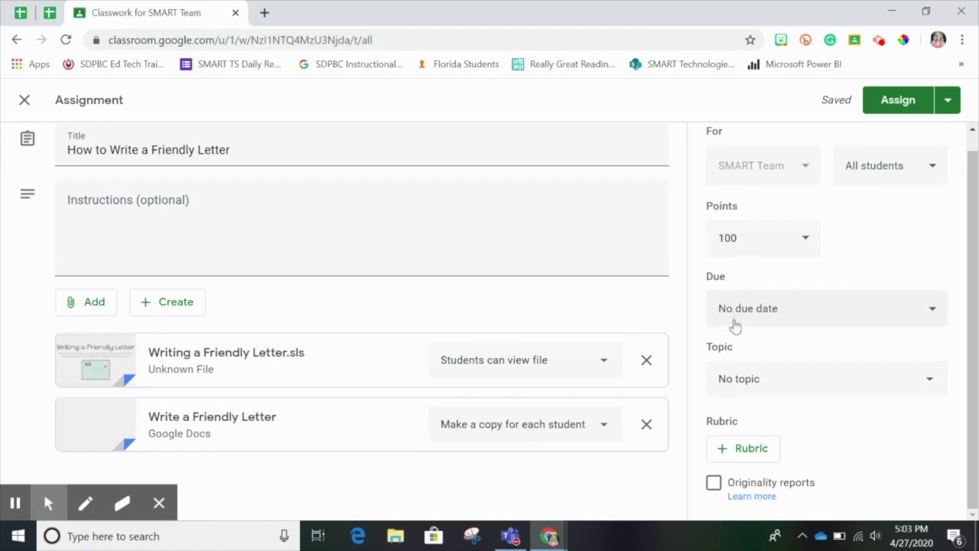
{"action": "left_click", "coordinate": [943, 102]}
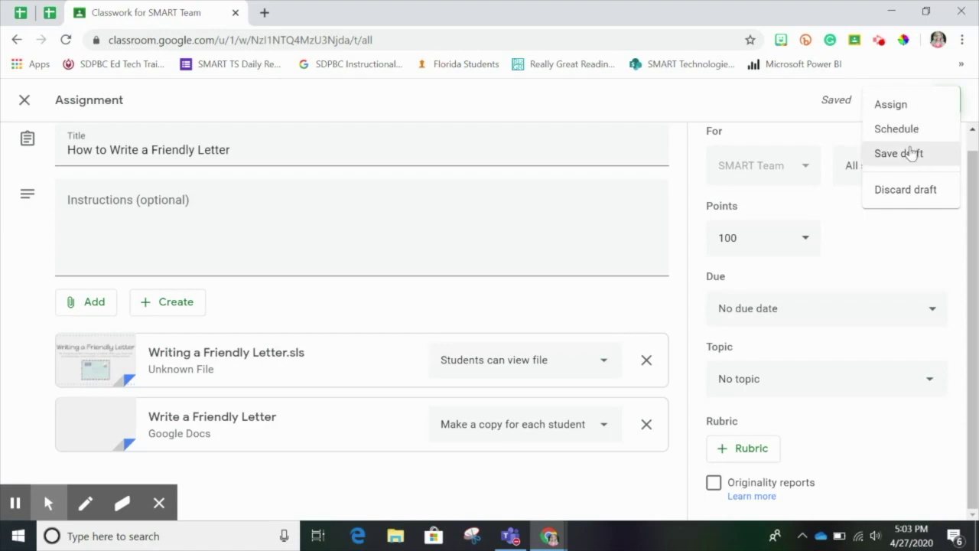
Step: Schedule the assignment to post on May 4, 2020 at 8:00 AM
{"action": "left_click", "coordinate": [915, 129]}
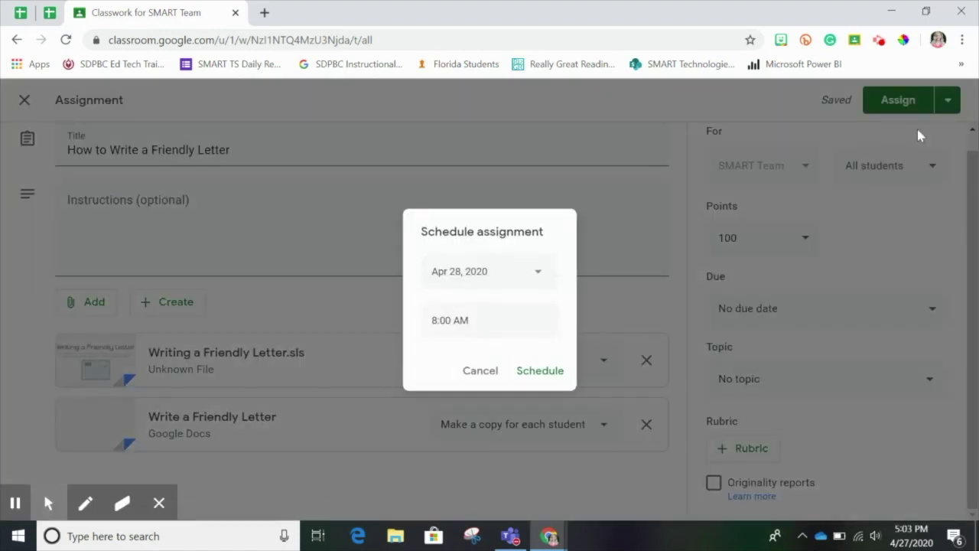
{"action": "left_click", "coordinate": [539, 273]}
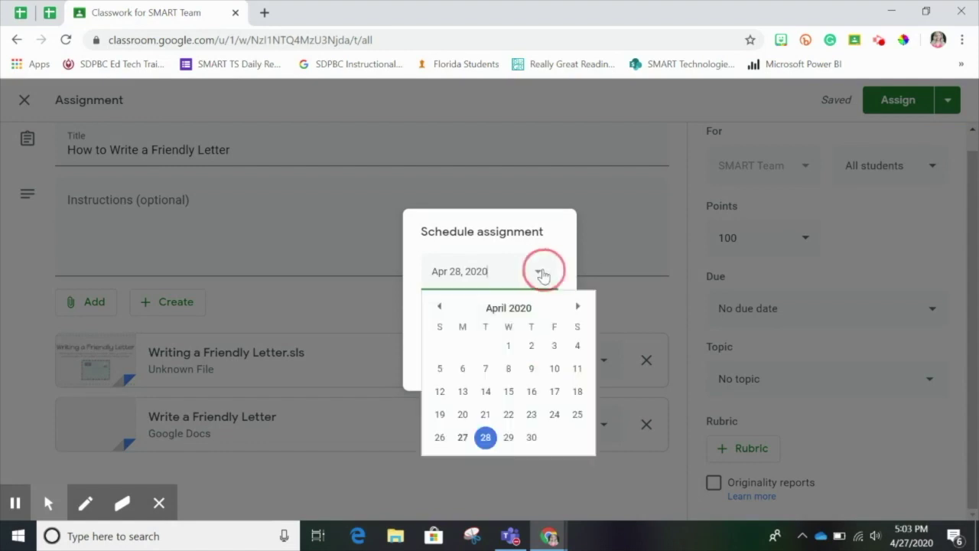
{"action": "left_click", "coordinate": [577, 306]}
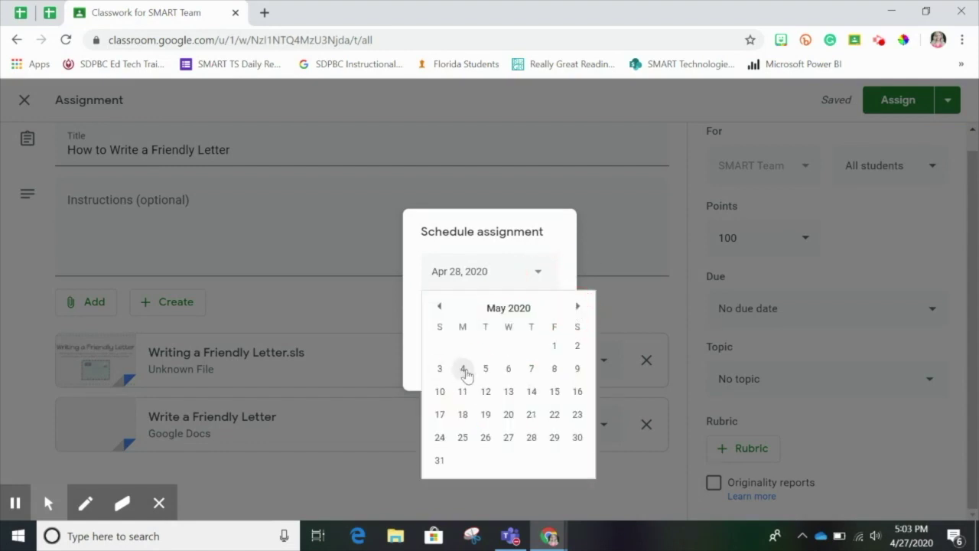
{"action": "left_click", "coordinate": [464, 370]}
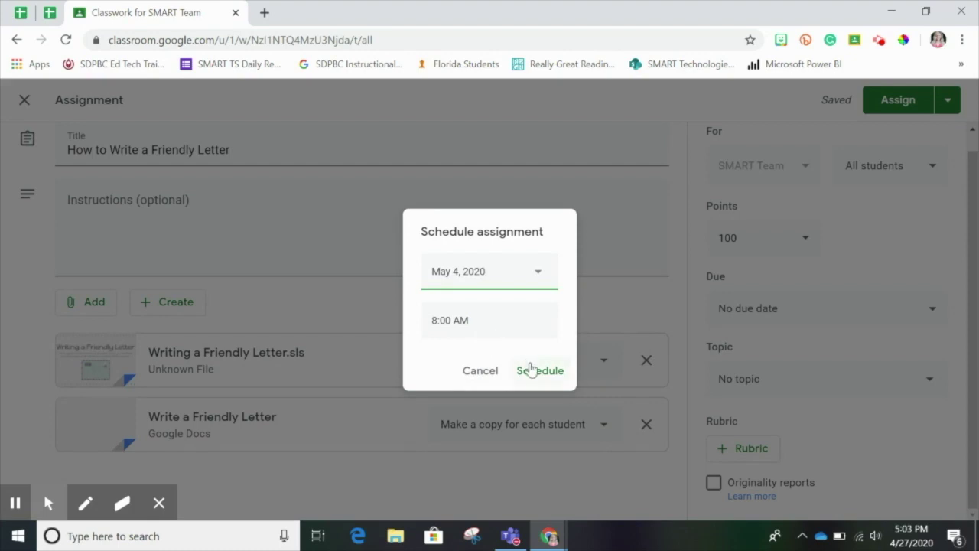
{"action": "left_click", "coordinate": [539, 371]}
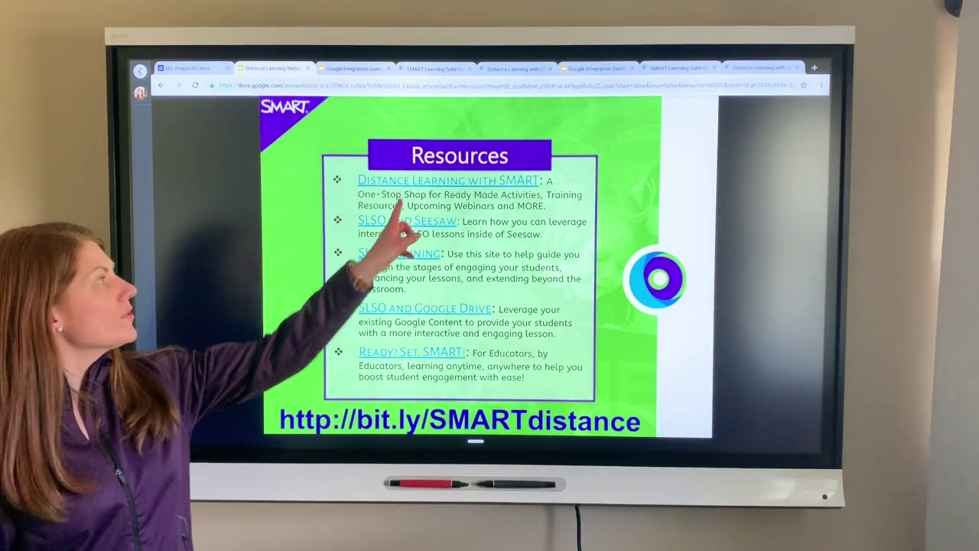
Step: Open the Distance Learning with SMART link, browse the page, and return to the Resources slide
{"action": "left_click", "coordinate": [390, 181]}
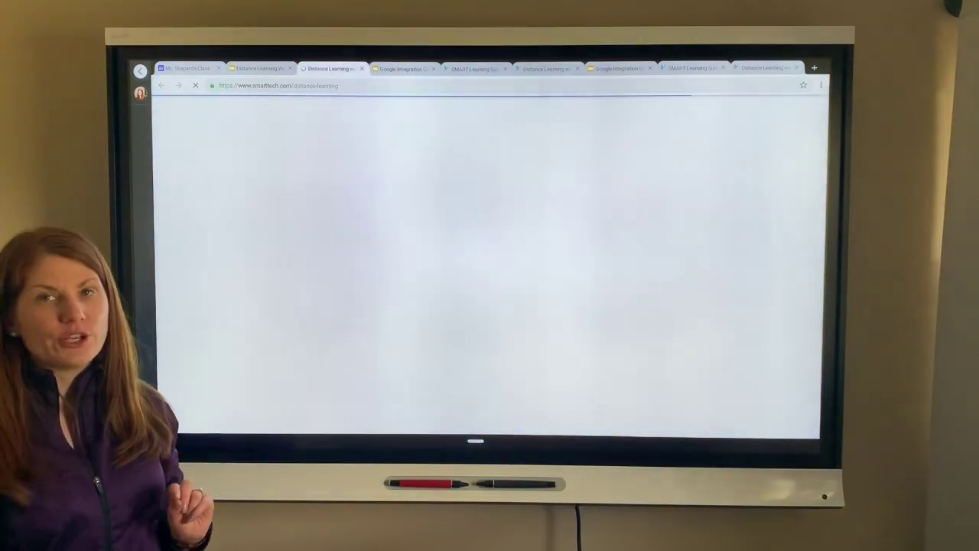
{"action": "scroll", "coordinate": [245, 344], "scroll_direction": "down", "scroll_amount": 3}
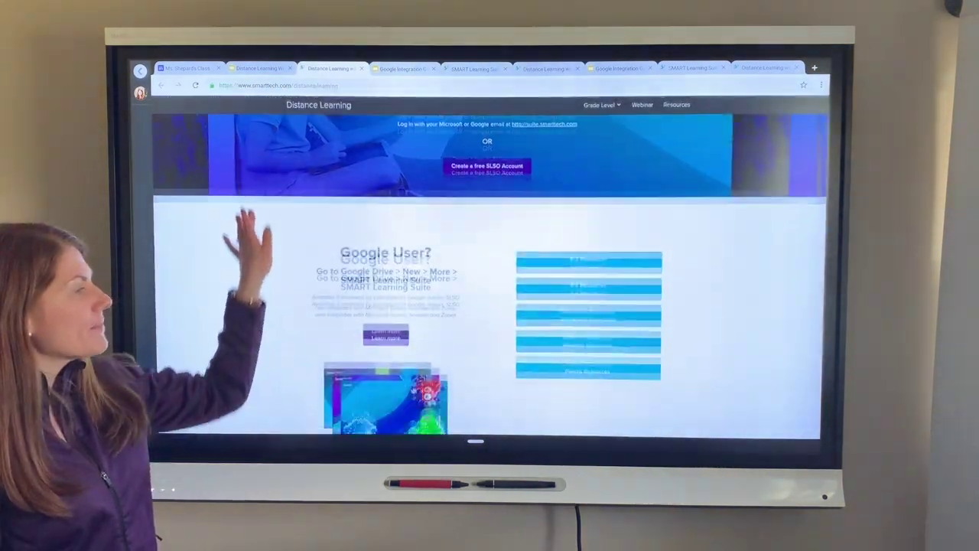
{"action": "scroll", "coordinate": [490, 267], "scroll_direction": "down", "scroll_amount": 3}
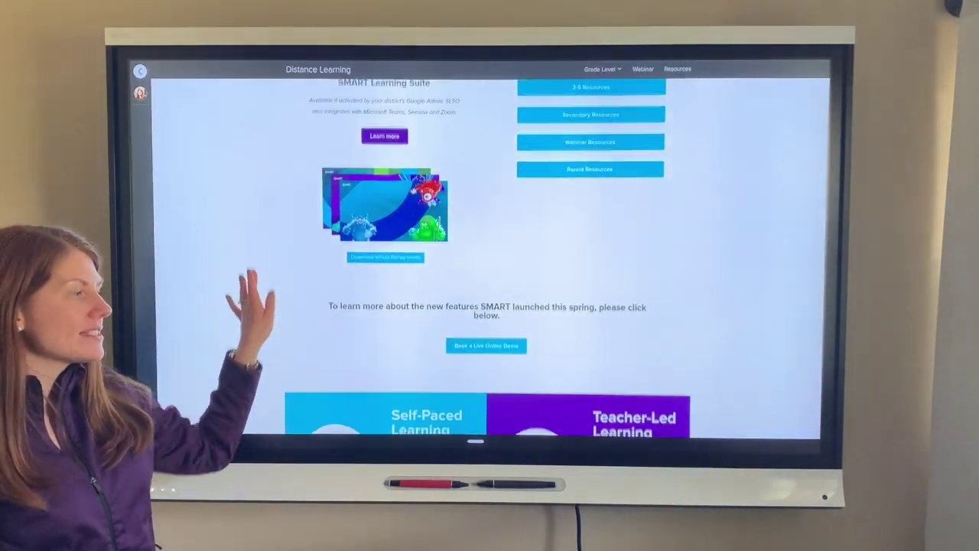
{"action": "scroll", "coordinate": [490, 268], "scroll_direction": "down", "scroll_amount": 3}
{"action": "scroll", "coordinate": [490, 268], "scroll_direction": "down", "scroll_amount": 3}
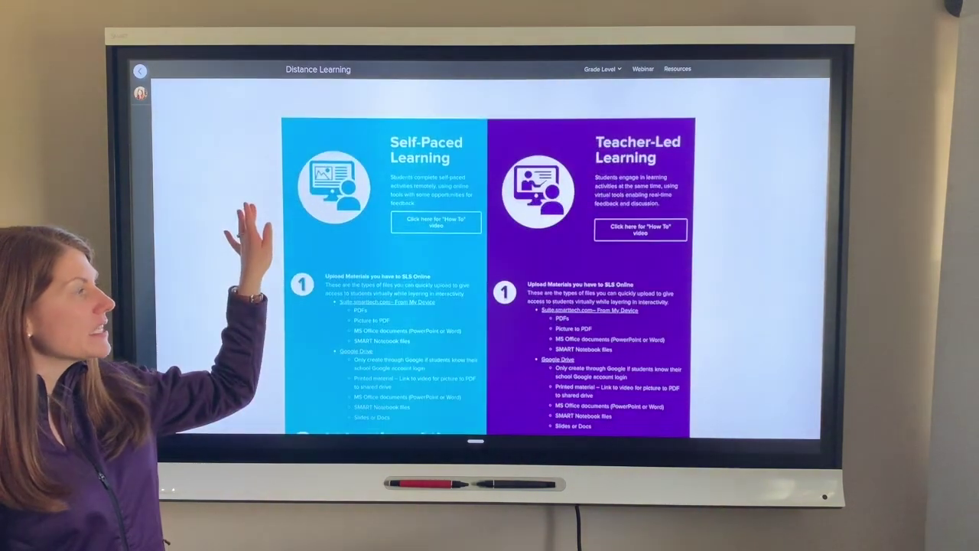
{"action": "scroll", "coordinate": [489, 268], "scroll_direction": "up", "scroll_amount": 1}
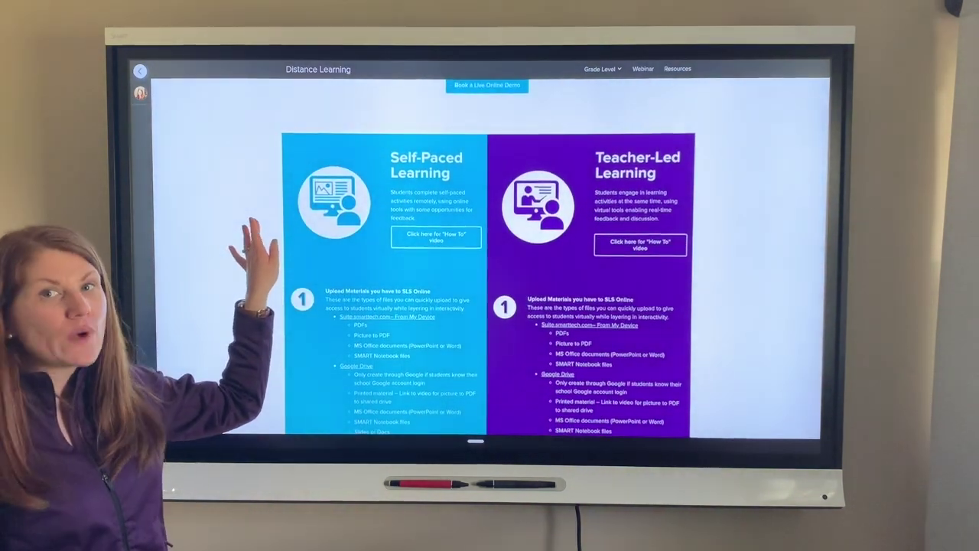
{"action": "scroll", "coordinate": [489, 268], "scroll_direction": "up", "scroll_amount": 5}
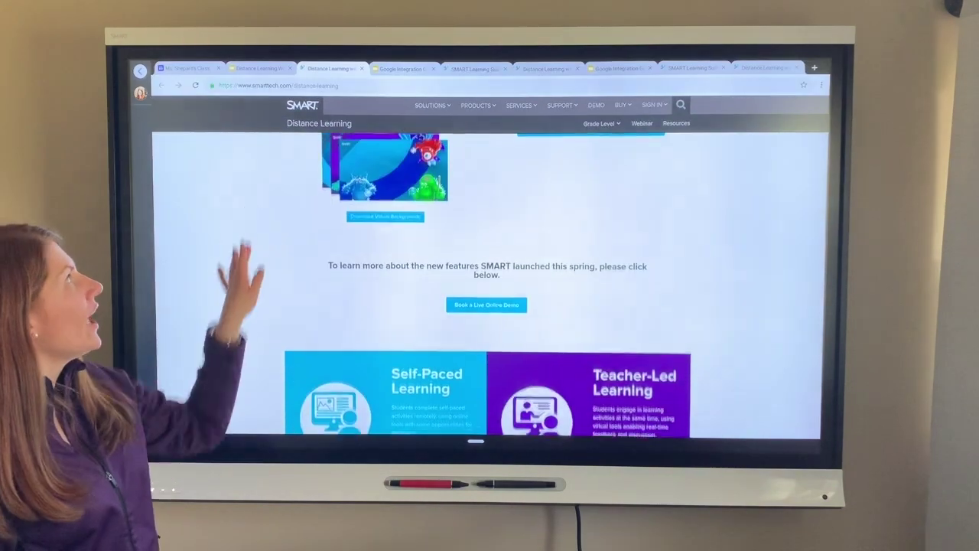
{"action": "left_click", "coordinate": [259, 68]}
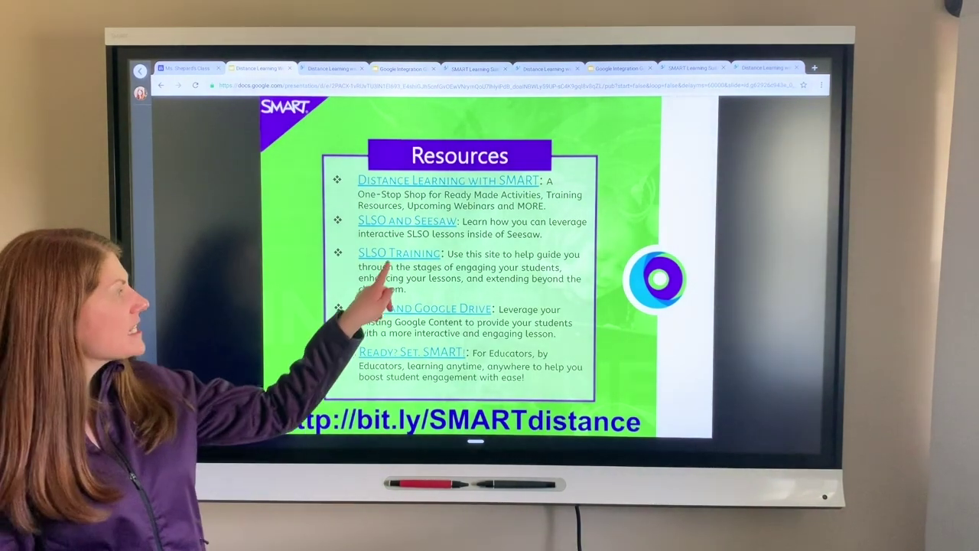
Step: Open the SLSO Training link, browse the training page, and return to the Resources slide
{"action": "left_click", "coordinate": [399, 253]}
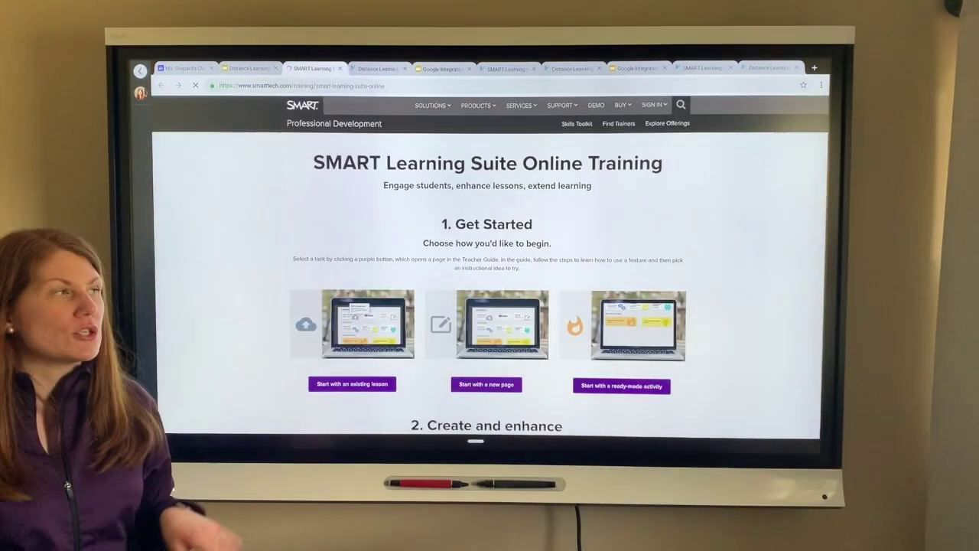
{"action": "scroll", "coordinate": [490, 268], "scroll_direction": "down", "scroll_amount": 5}
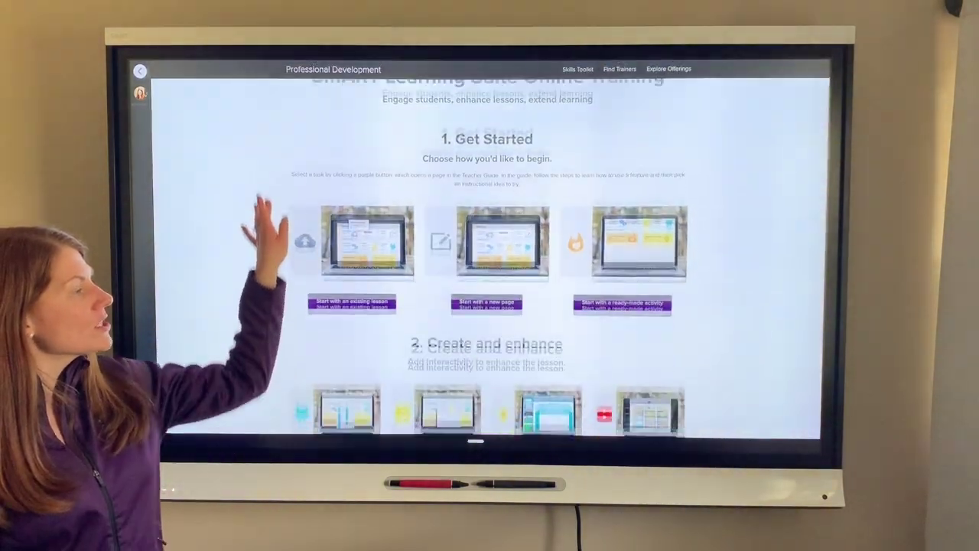
{"action": "scroll", "coordinate": [490, 260], "scroll_direction": "down", "scroll_amount": 5}
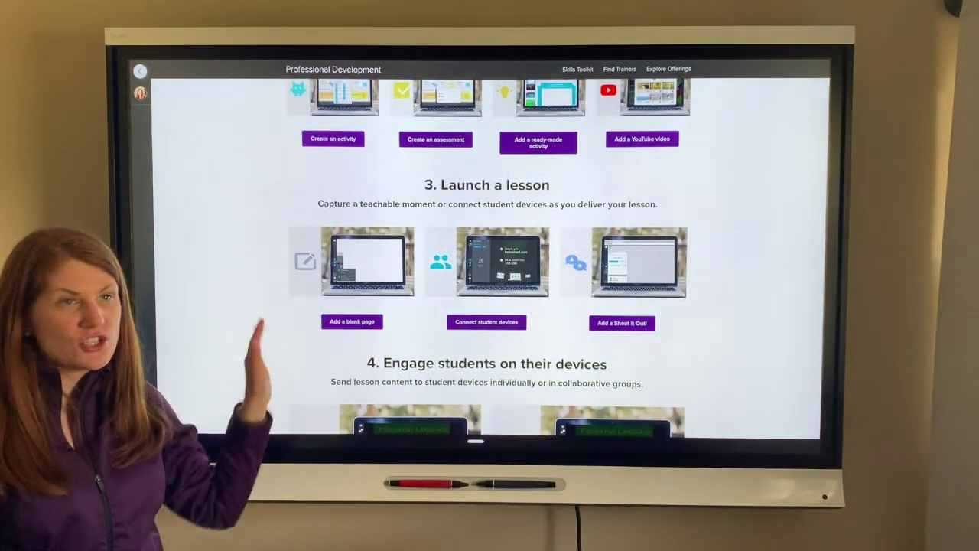
{"action": "scroll", "coordinate": [490, 261], "scroll_direction": "up", "scroll_amount": 10}
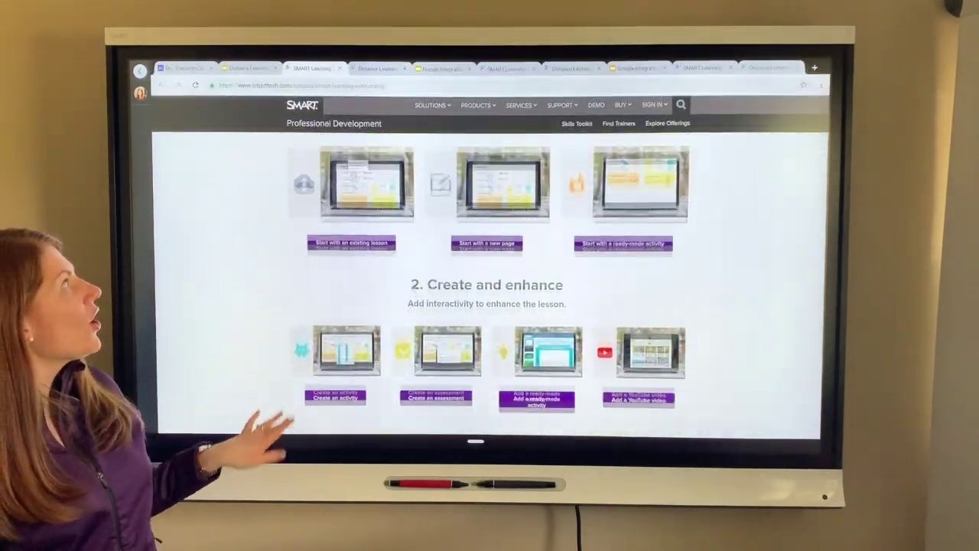
{"action": "left_click", "coordinate": [249, 68]}
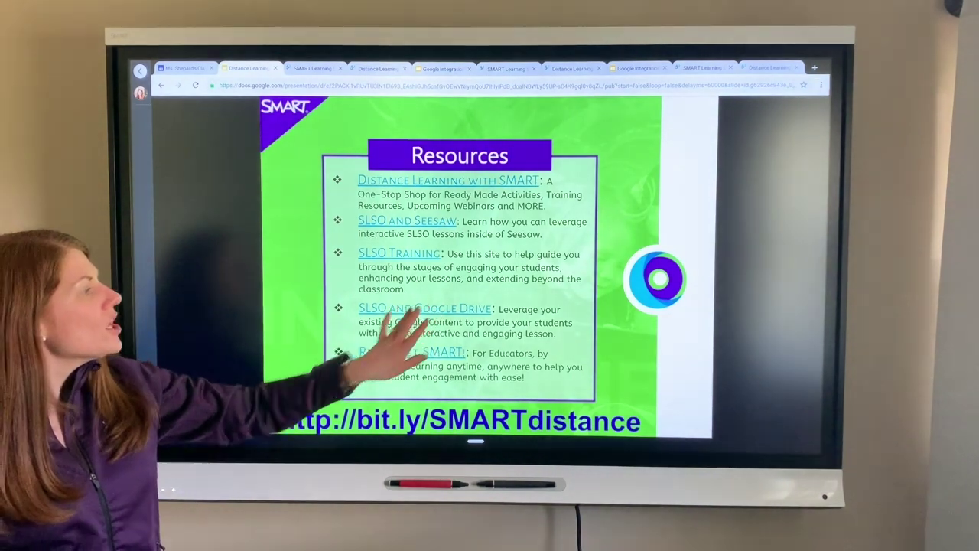
Step: Open the 'SLSO and Google Drive' link to view the Be a SMARTY Pants integration deck
{"action": "left_click", "coordinate": [424, 307]}
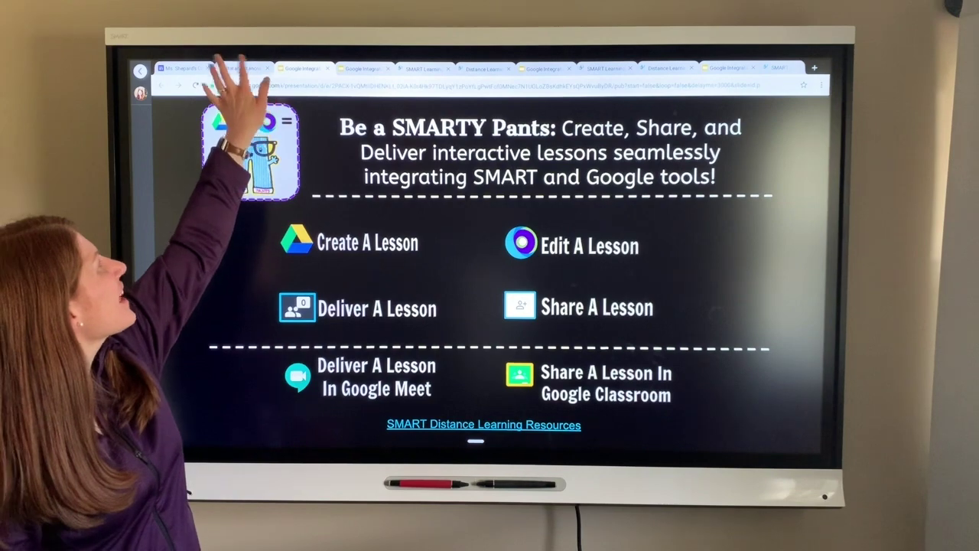
Step: Return to the Distance Learning deck and step back from Stay Connected to the Resources slide
{"action": "left_click", "coordinate": [241, 68]}
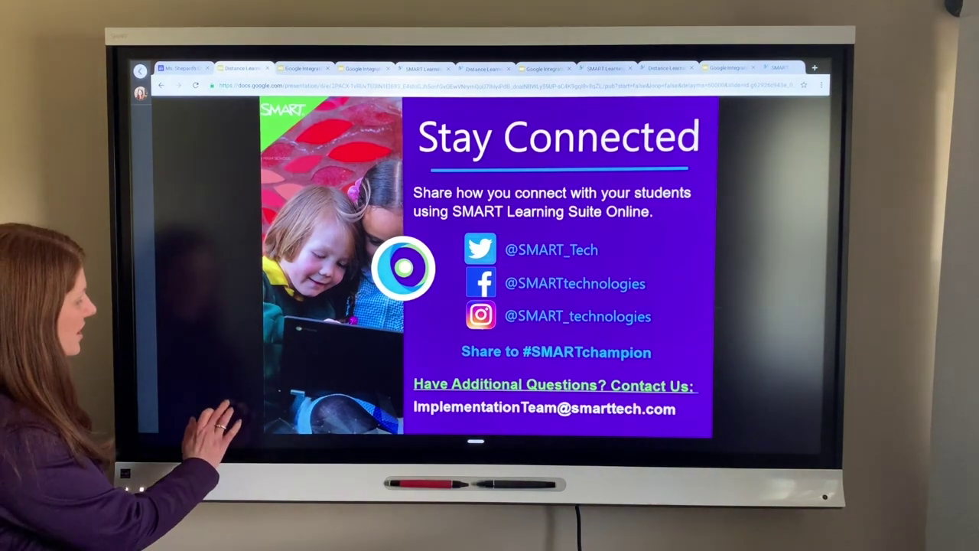
{"action": "left_click", "coordinate": [190, 415]}
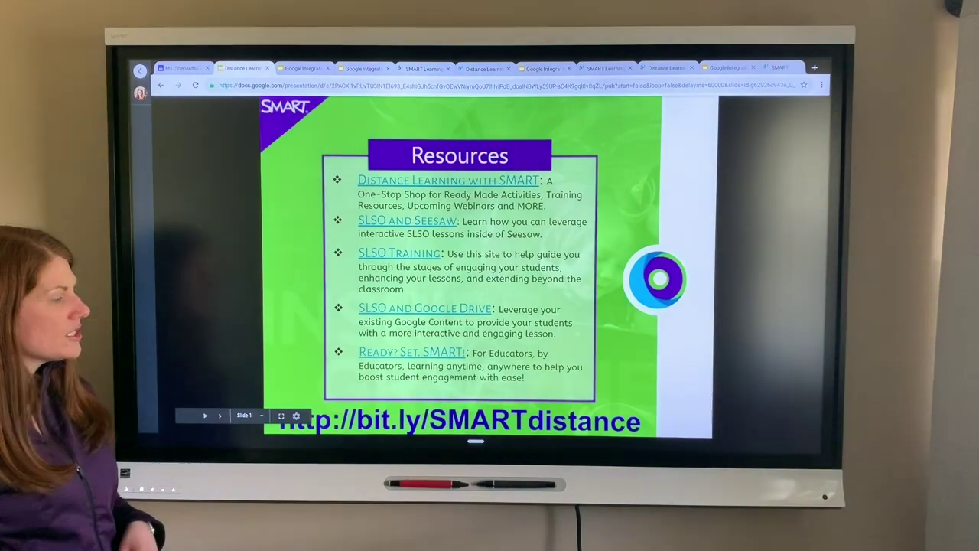